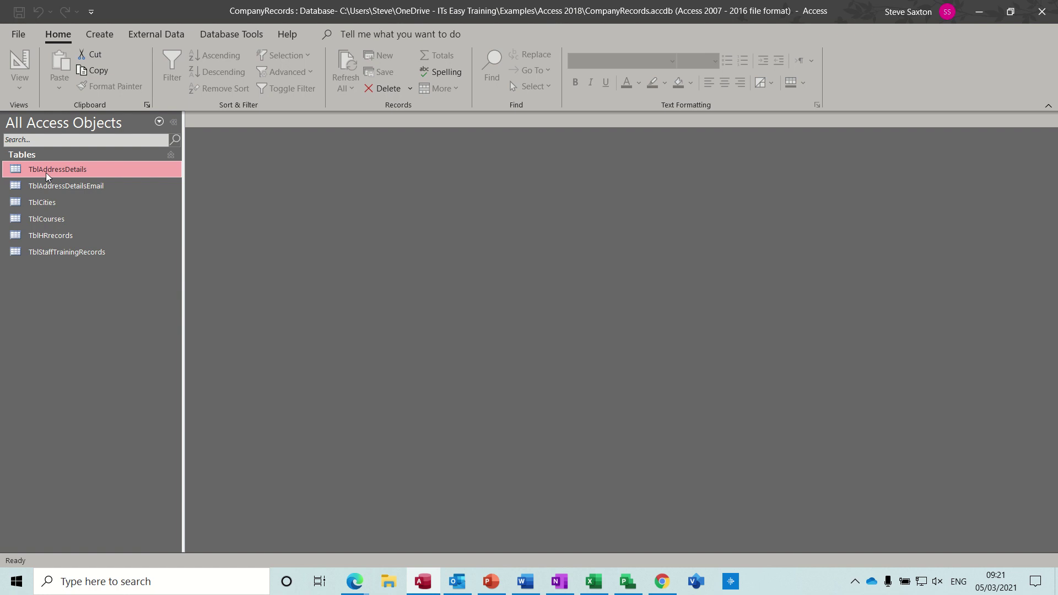
# - Preview TblAddressDetails, then start a design-view update query based on it
pyautogui.doubleClick(47, 175)
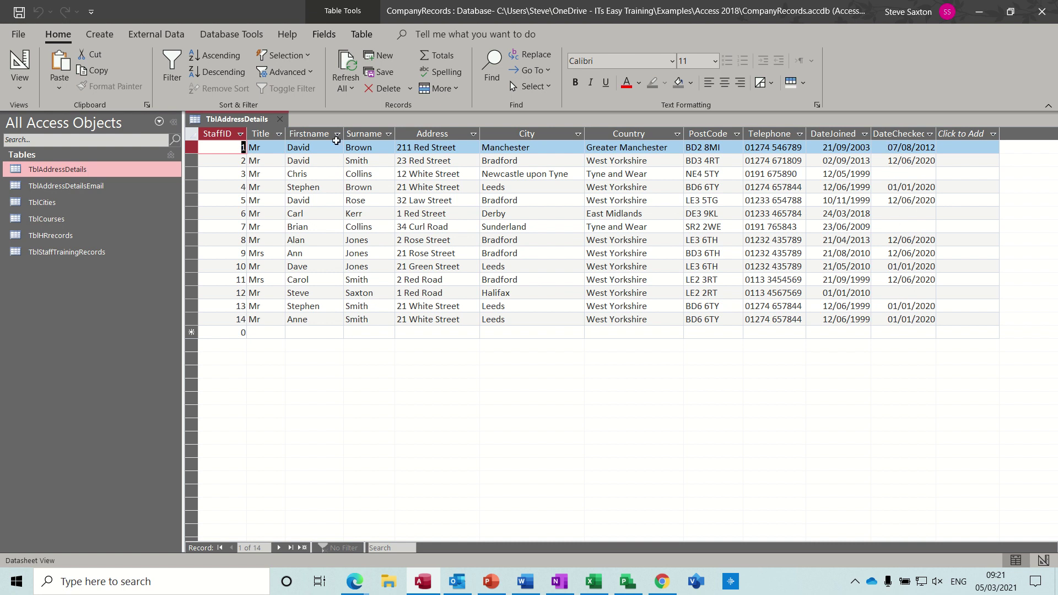
pyautogui.click(281, 121)
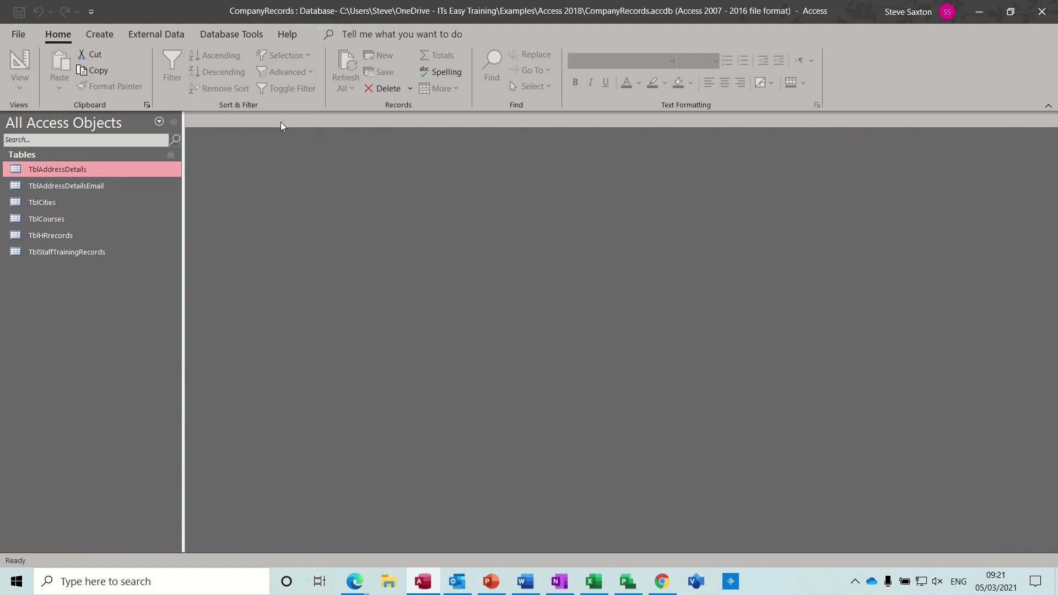
pyautogui.click(98, 39)
pyautogui.click(214, 65)
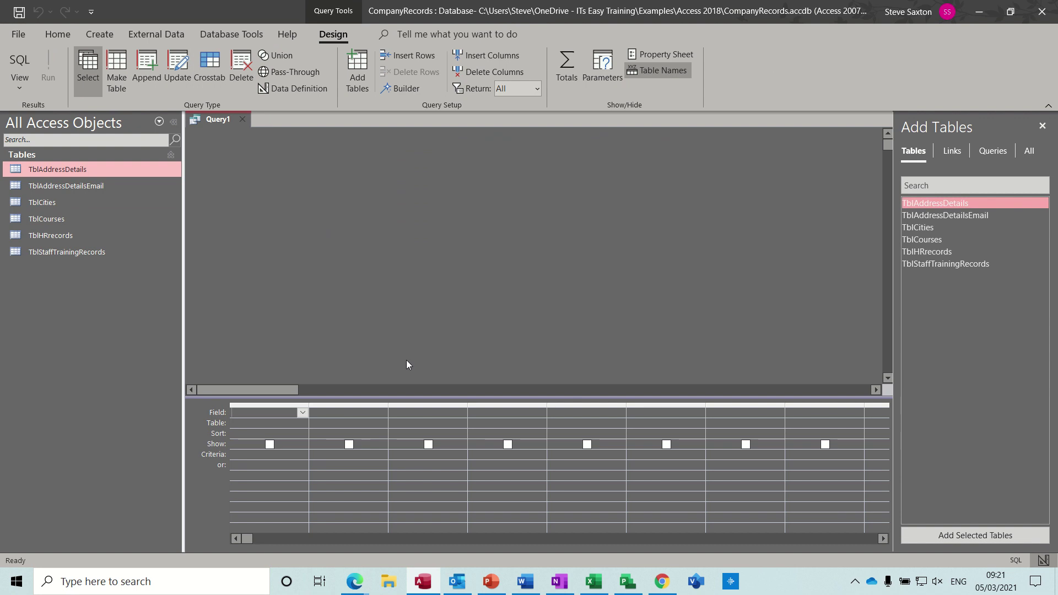
pyautogui.moveTo(71, 171); pyautogui.dragTo(338, 183)
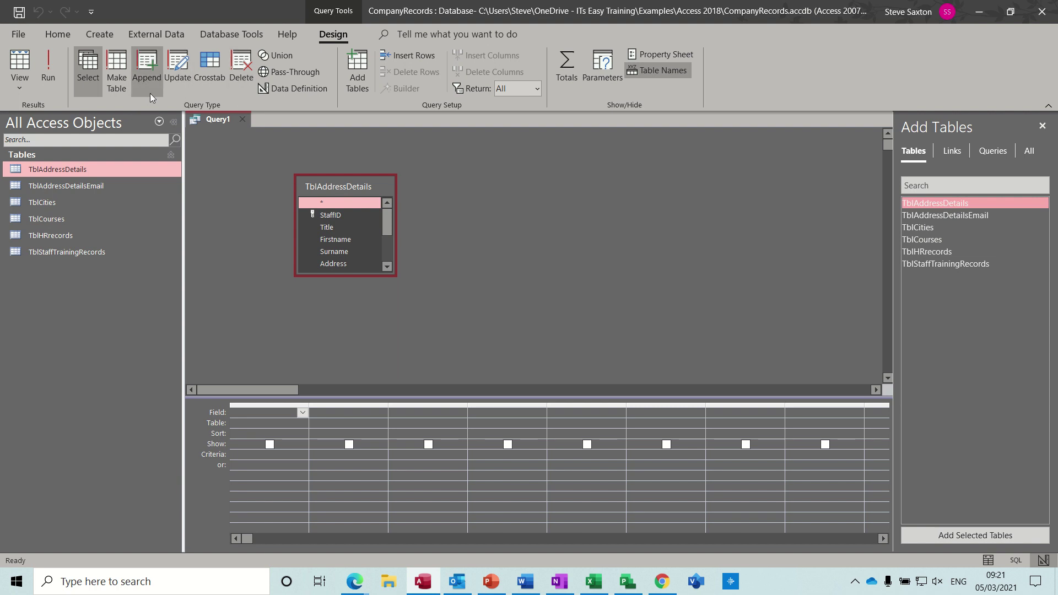
pyautogui.click(180, 61)
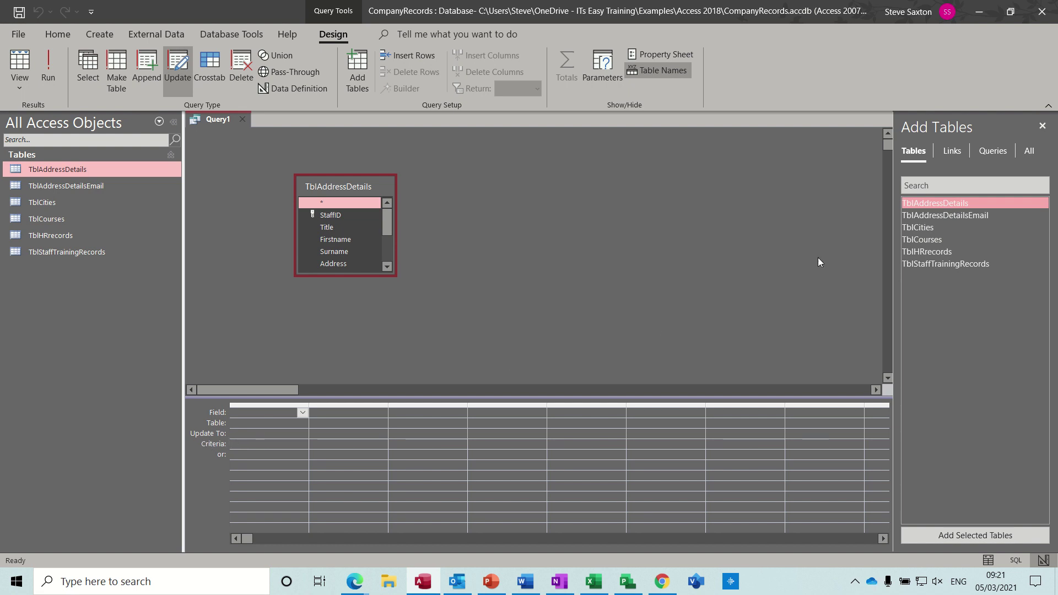
# - Add DateChecked and City from TblAddressDetails as the first two grid columns
pyautogui.click(1042, 126)
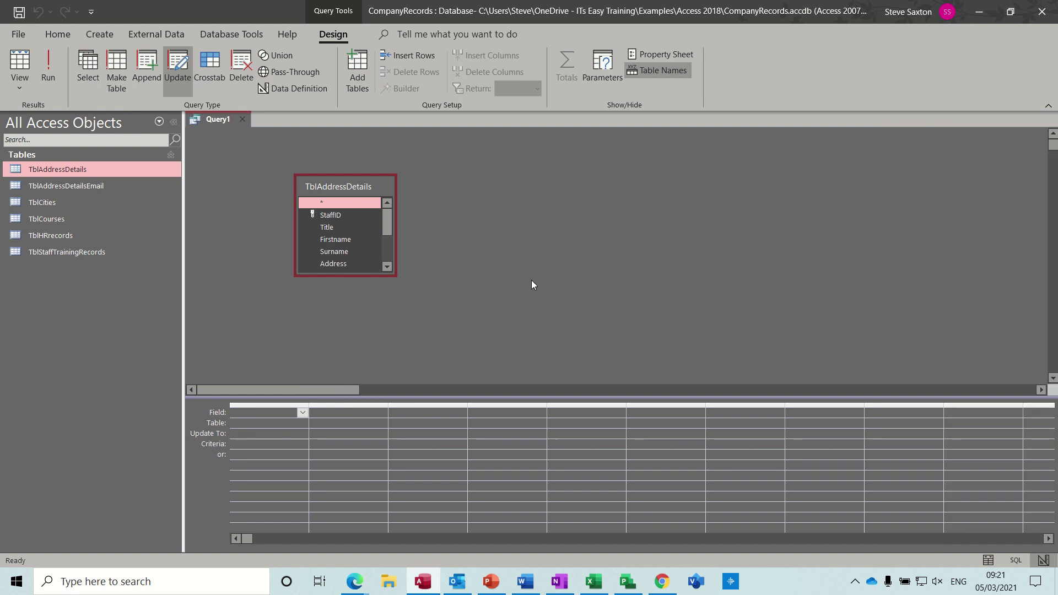
pyautogui.moveTo(396, 276); pyautogui.dragTo(477, 361)
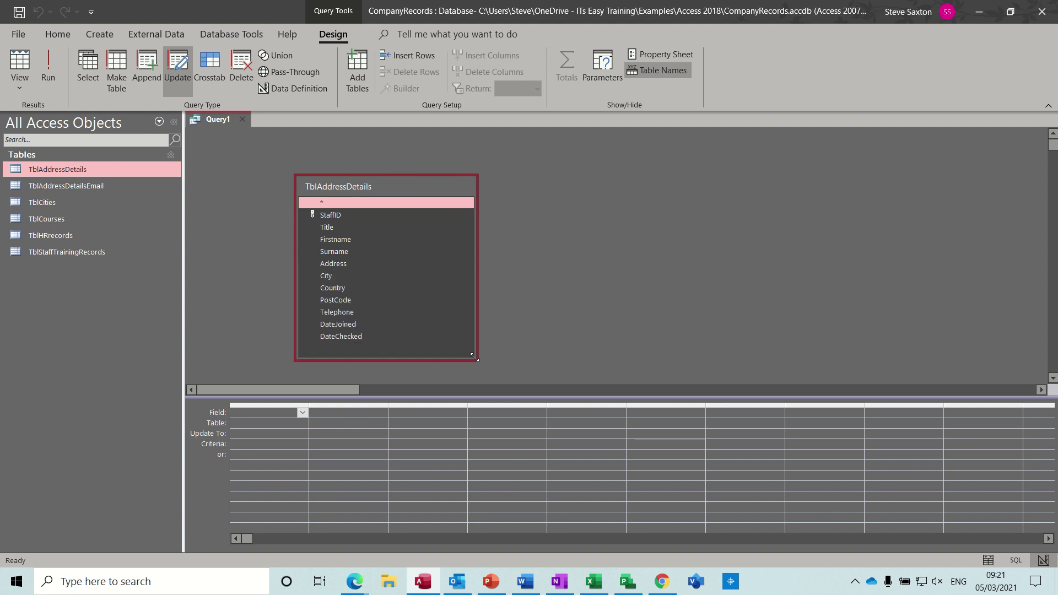
pyautogui.moveTo(350, 338); pyautogui.dragTo(270, 413)
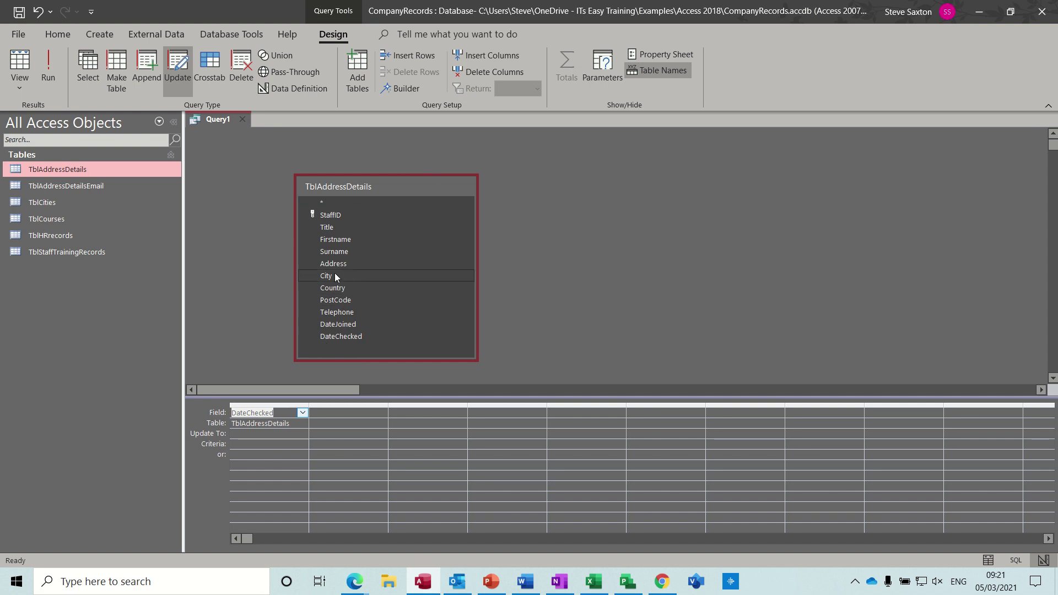
pyautogui.moveTo(332, 276); pyautogui.dragTo(356, 414)
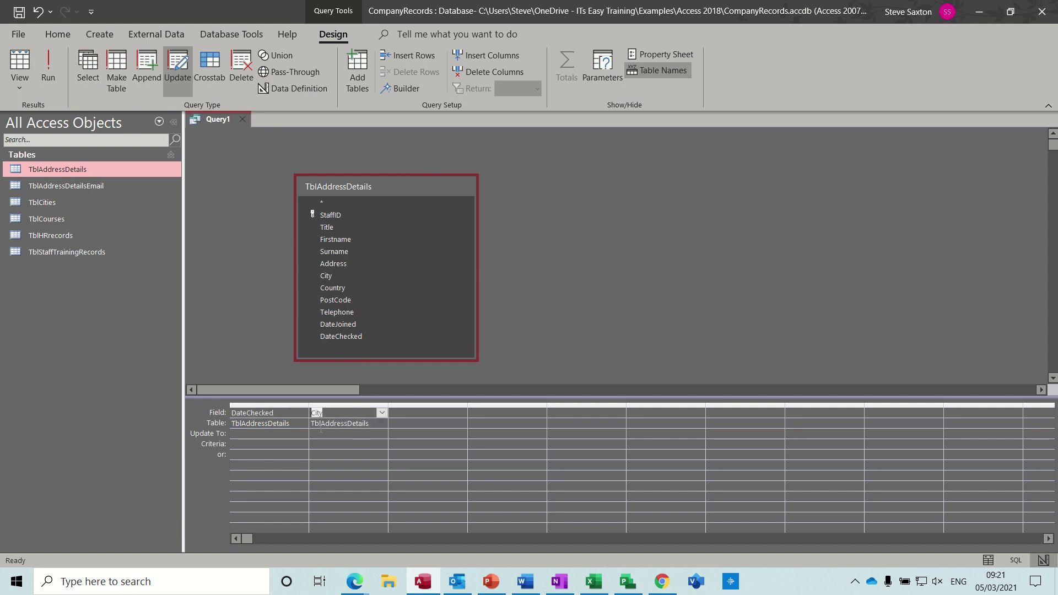
pyautogui.click(273, 437)
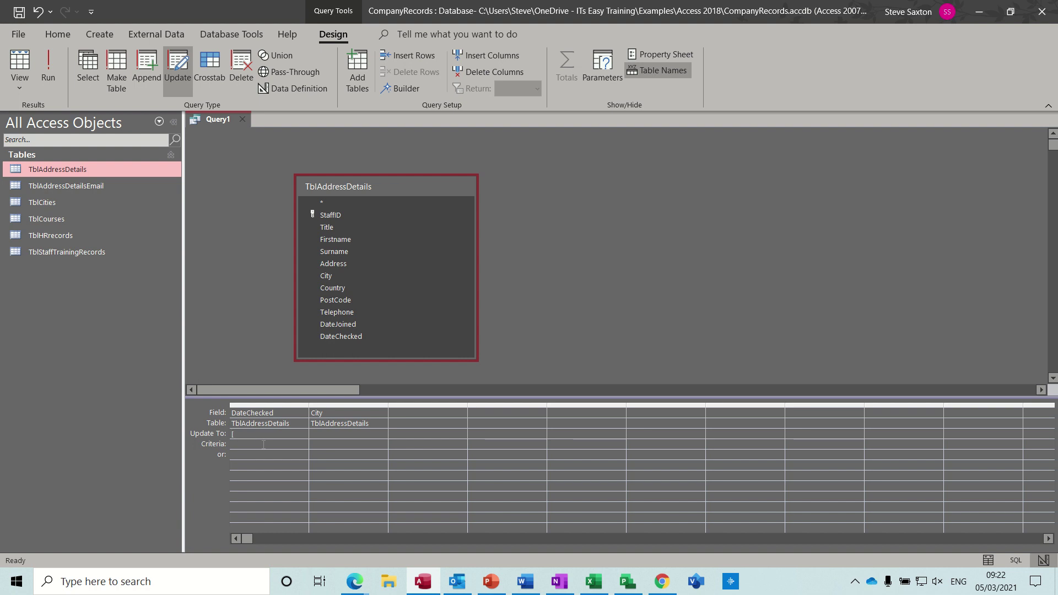
# - Set DateChecked's Update To to [Enter the Date] and City's criteria to [Enter the city]
pyautogui.write('Enter the Date')
pyautogui.click(334, 433)
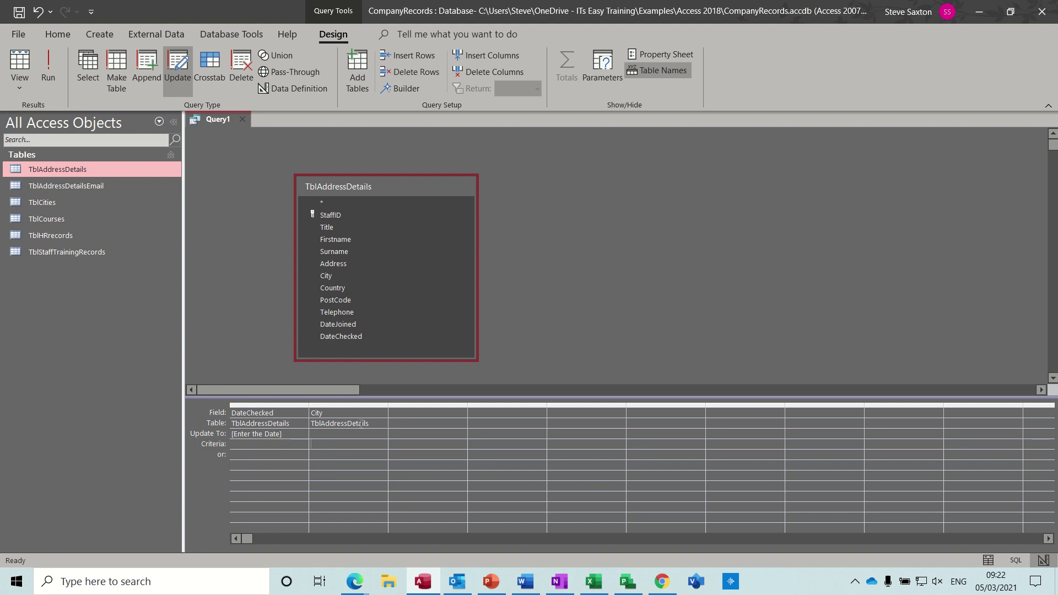
pyautogui.click(347, 447)
pyautogui.write('[Enter the city')
# - Run the update with date 05/03/21 and city Bradford, approving the 5-row update
pyautogui.click(54, 68)
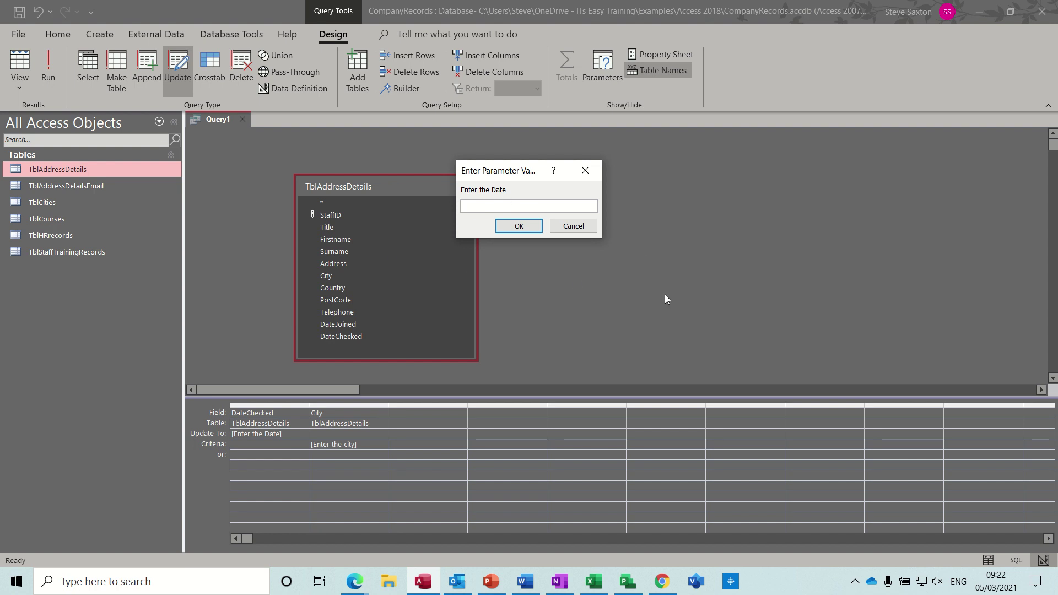
pyautogui.write('05/03/21')
pyautogui.press('Return')
pyautogui.write('Bradford')
pyautogui.press('Return')
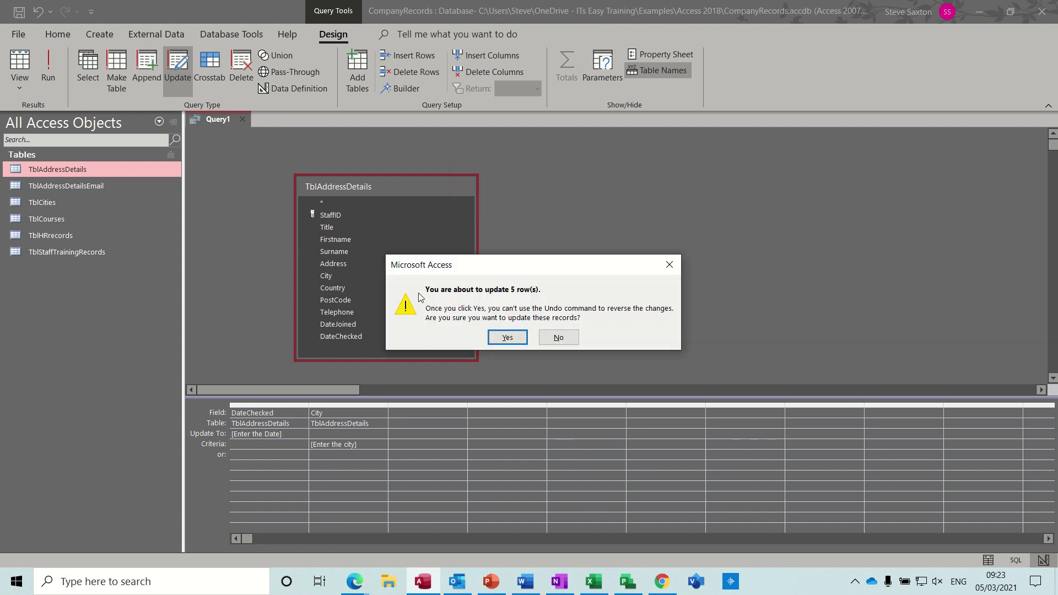
pyautogui.click(505, 340)
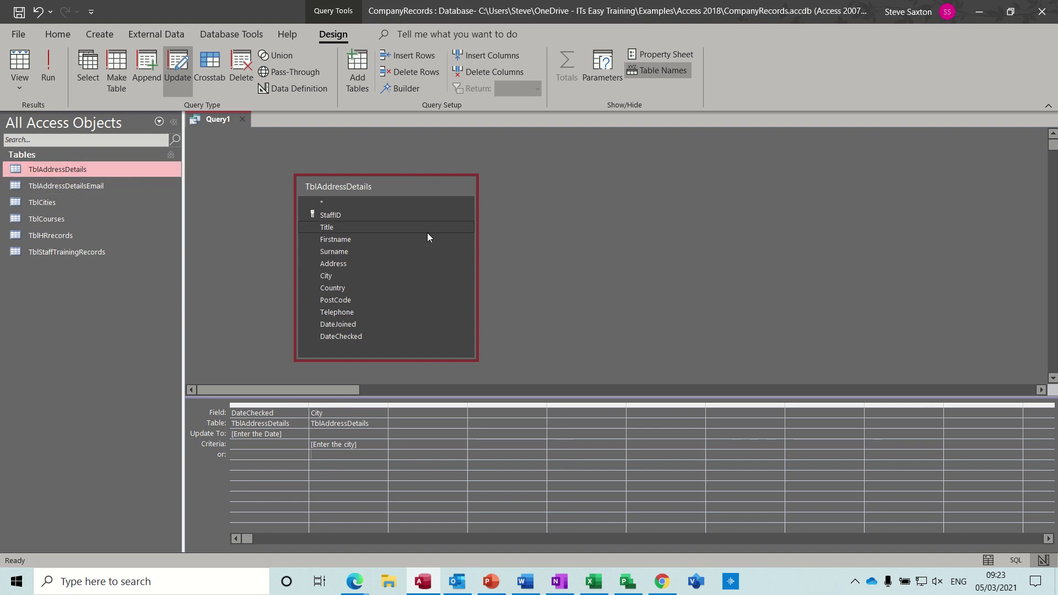
pyautogui.doubleClick(88, 171)
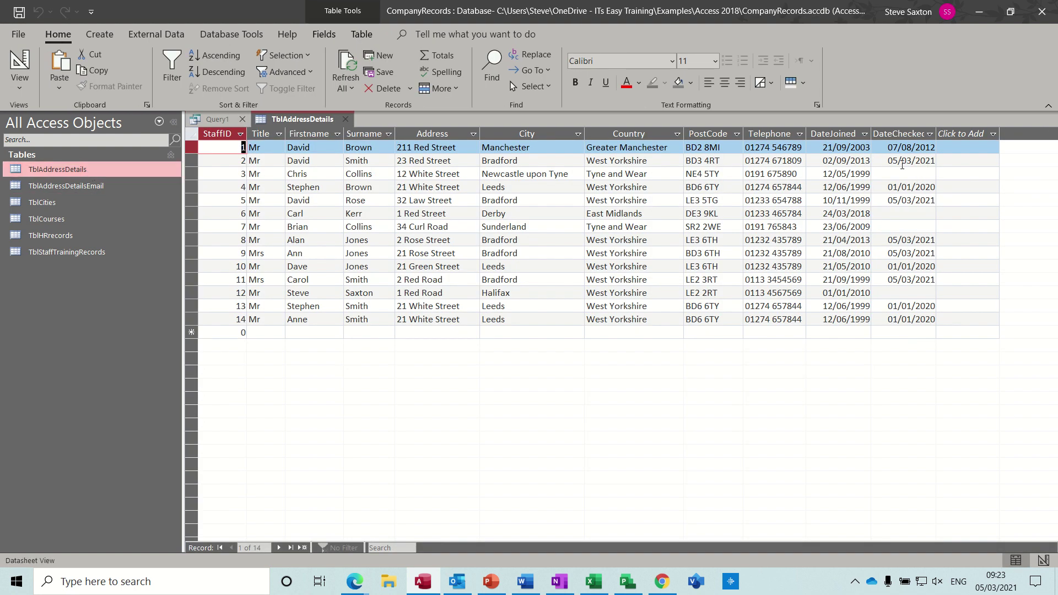
pyautogui.click(506, 162)
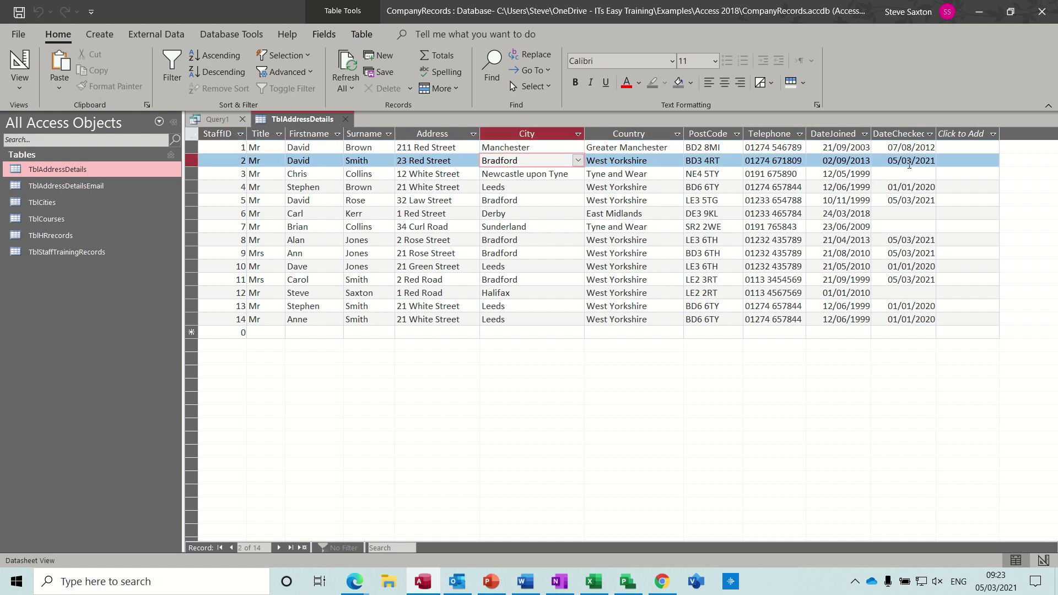
pyautogui.click(896, 200)
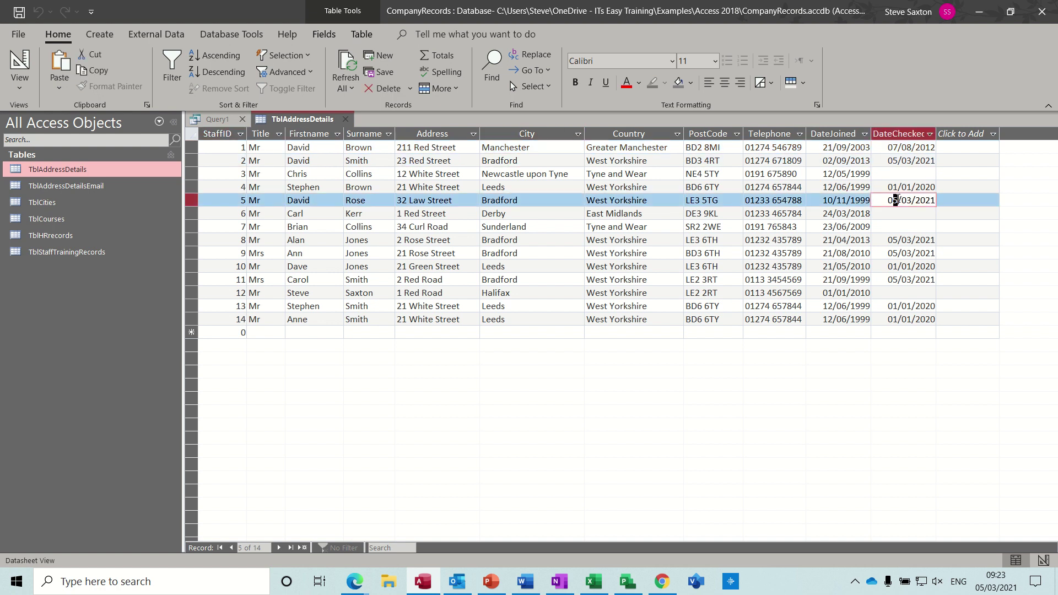
pyautogui.click(904, 240)
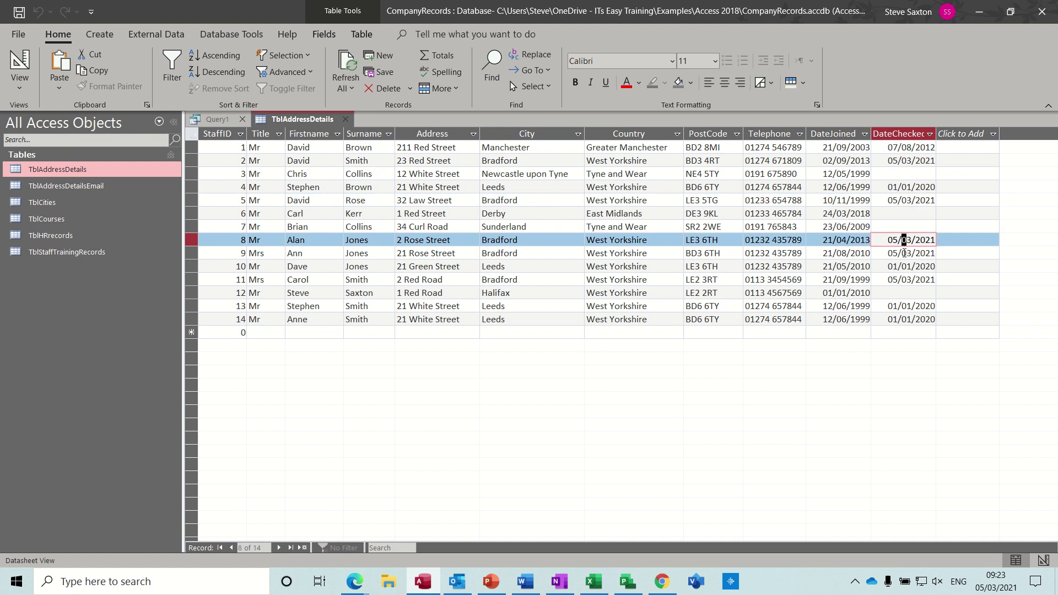
pyautogui.click(896, 280)
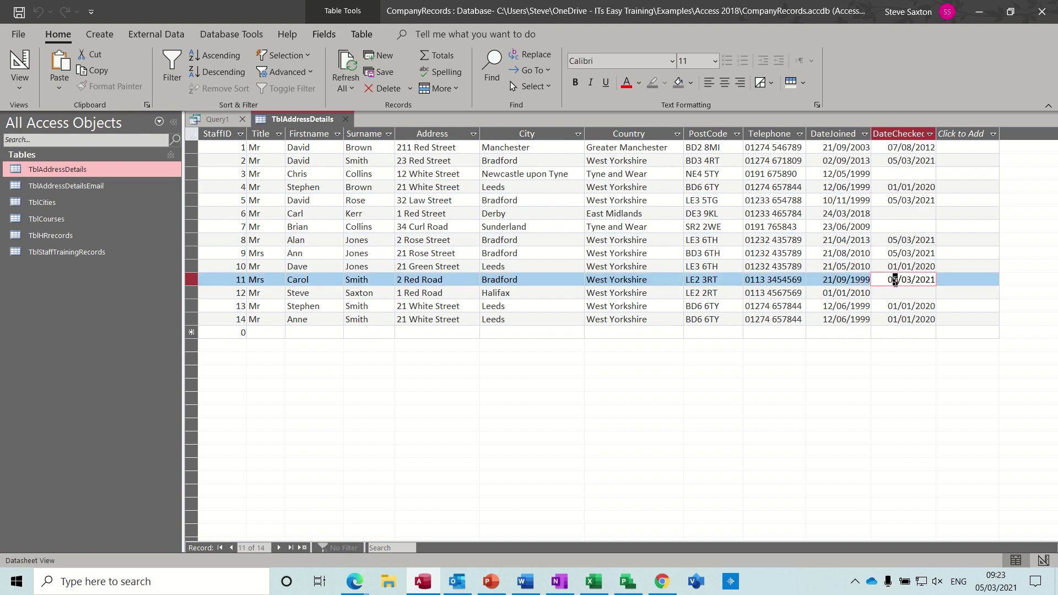
pyautogui.click(346, 119)
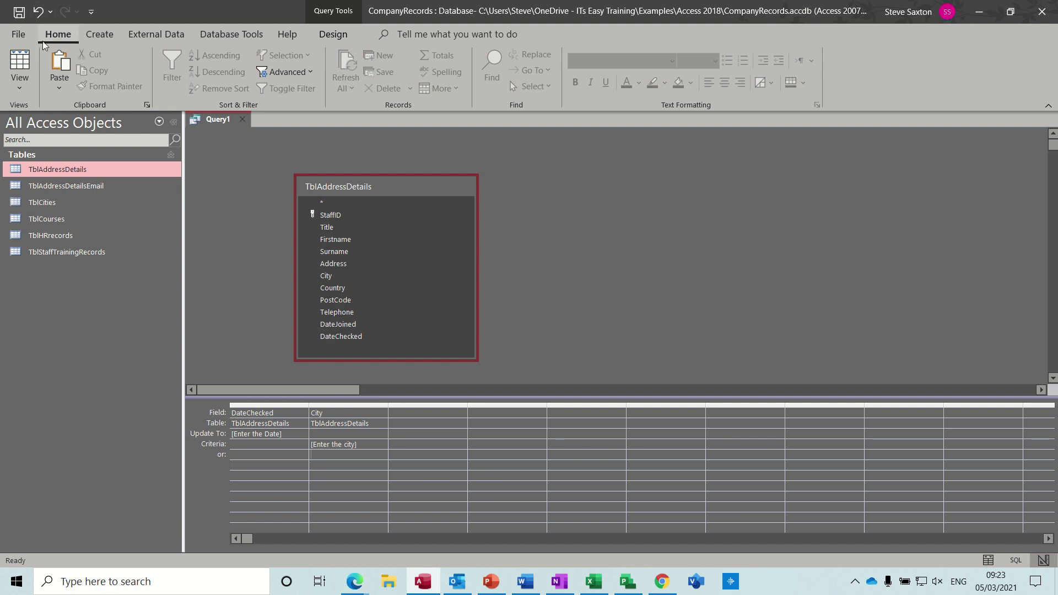
# - Review the updated address records, then return to the query design
pyautogui.click(326, 35)
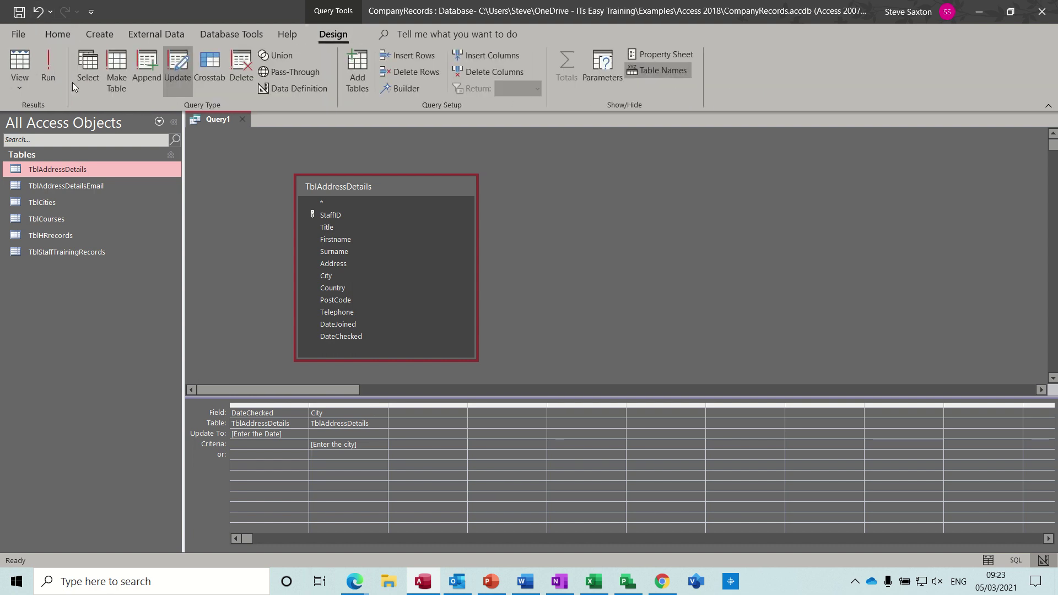
pyautogui.click(49, 61)
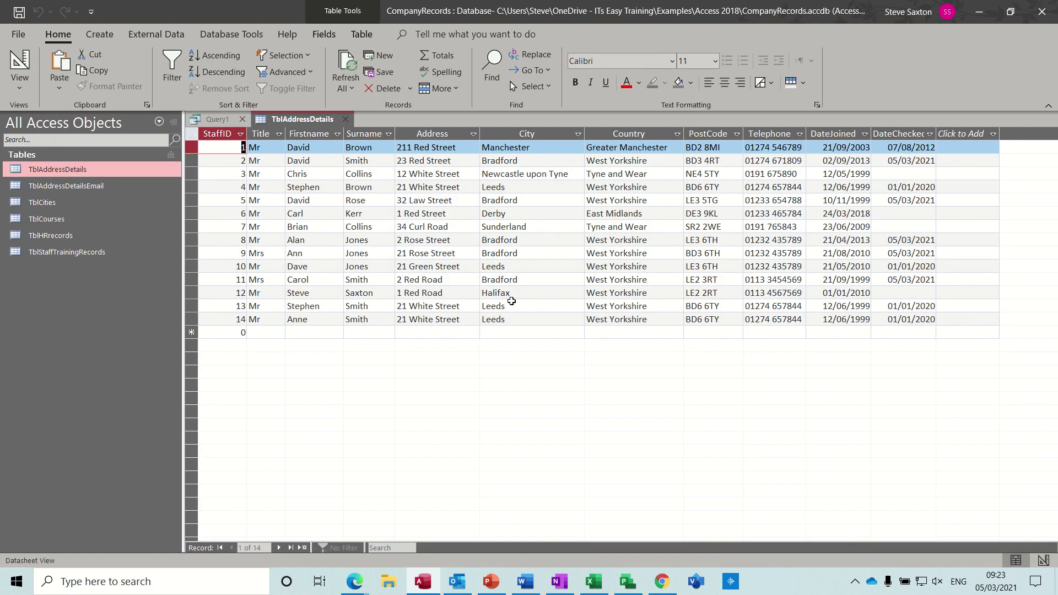
pyautogui.click(346, 120)
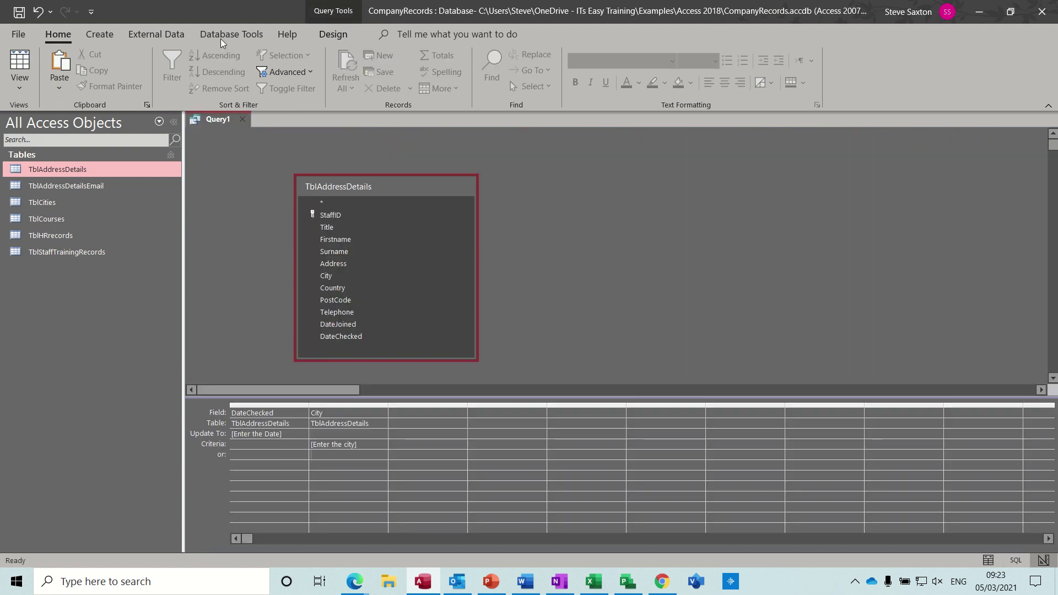
# - Rerun the update with date 6/3/2021 and city Leeds, accepting the 4-row update
pyautogui.click(333, 35)
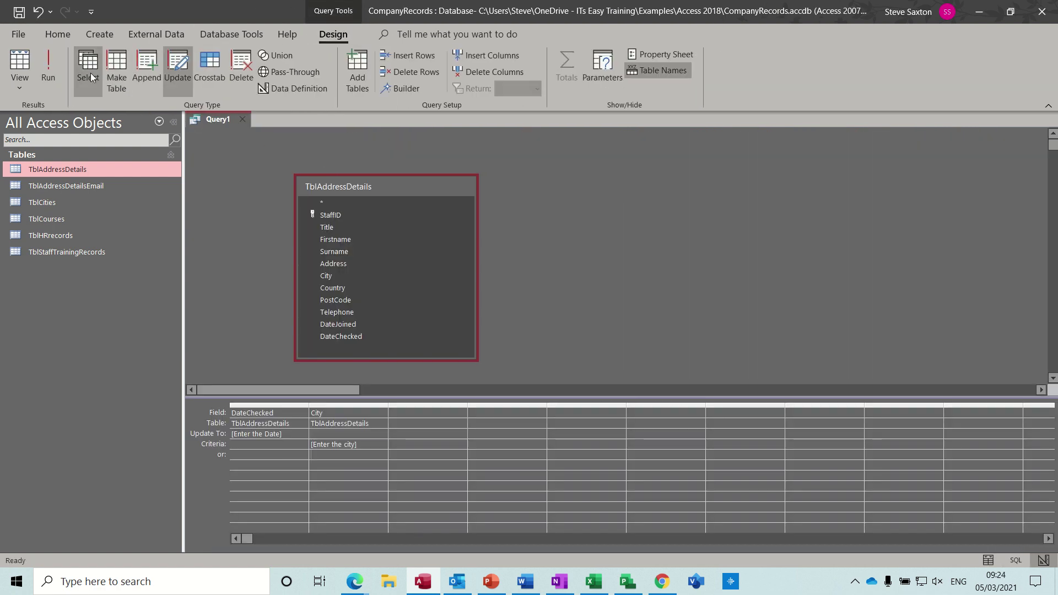
pyautogui.click(49, 65)
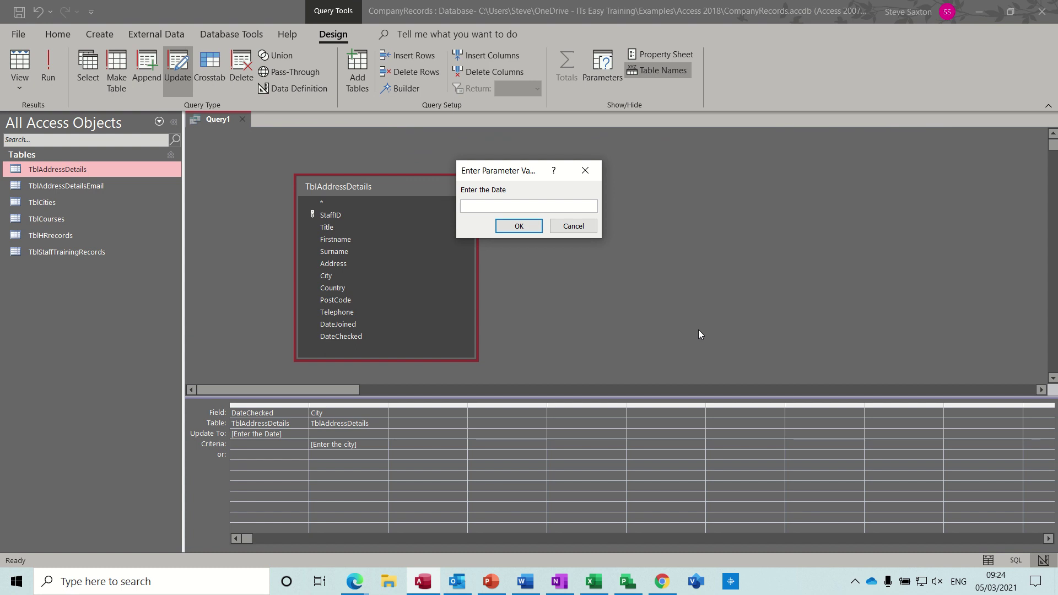
pyautogui.write('6')
pyautogui.write('/3/2021')
pyautogui.press('Return')
pyautogui.write('Leeds')
pyautogui.press('Return')
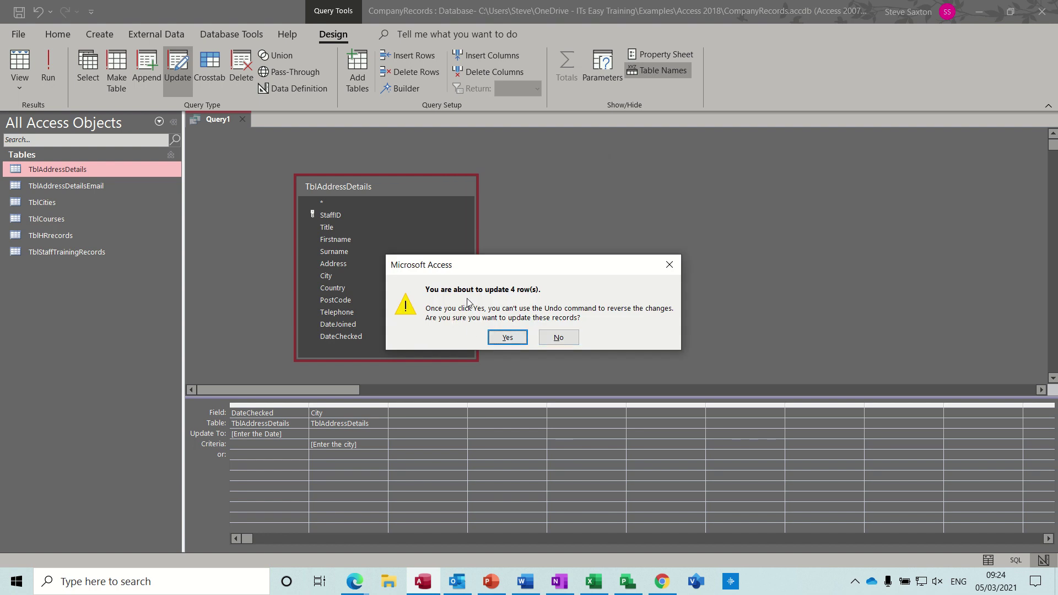
pyautogui.click(509, 338)
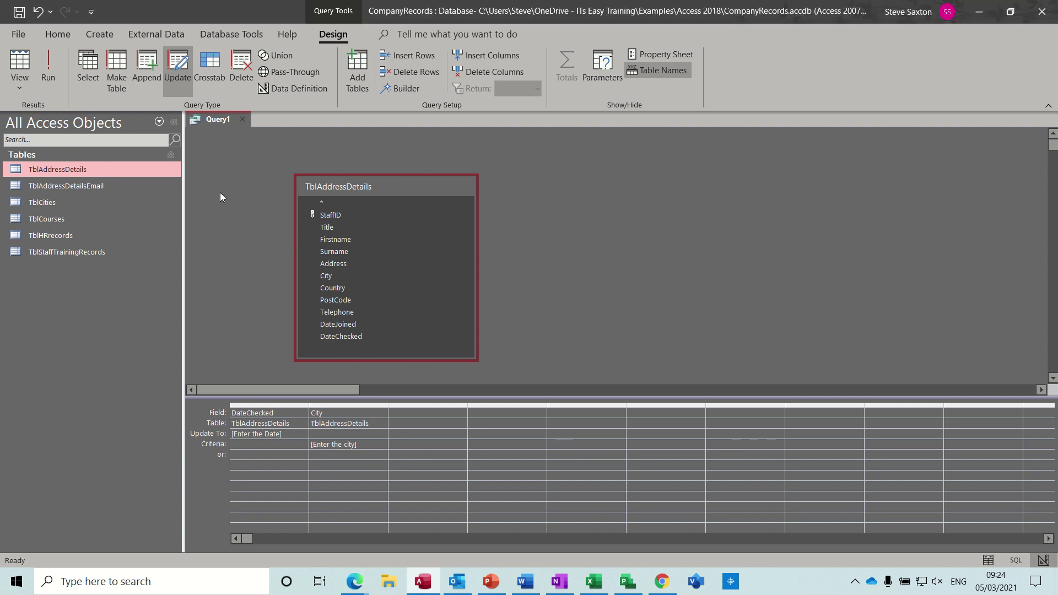
pyautogui.doubleClick(61, 168)
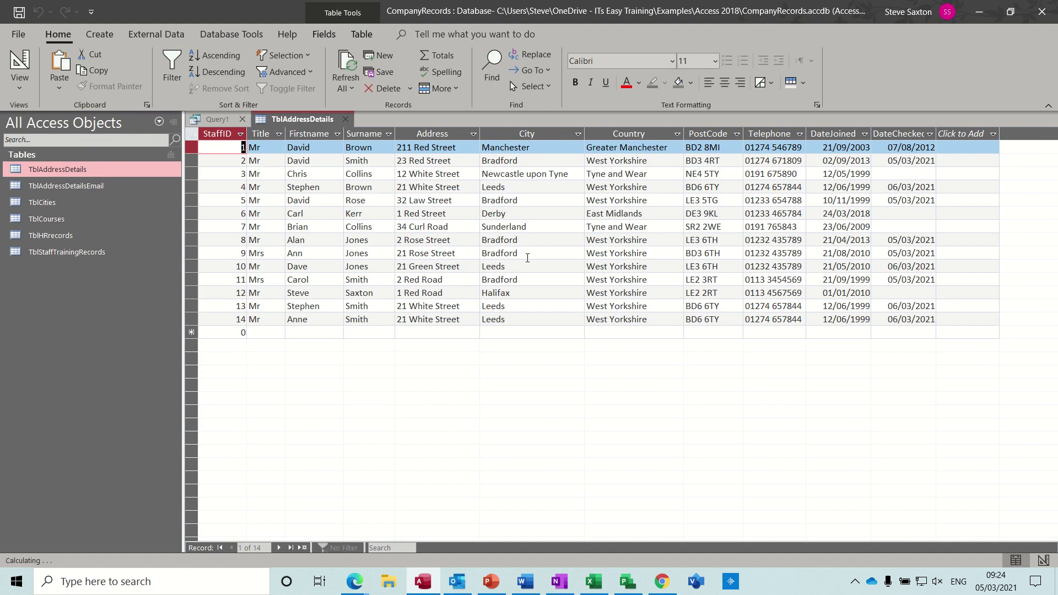
pyautogui.click(462, 186)
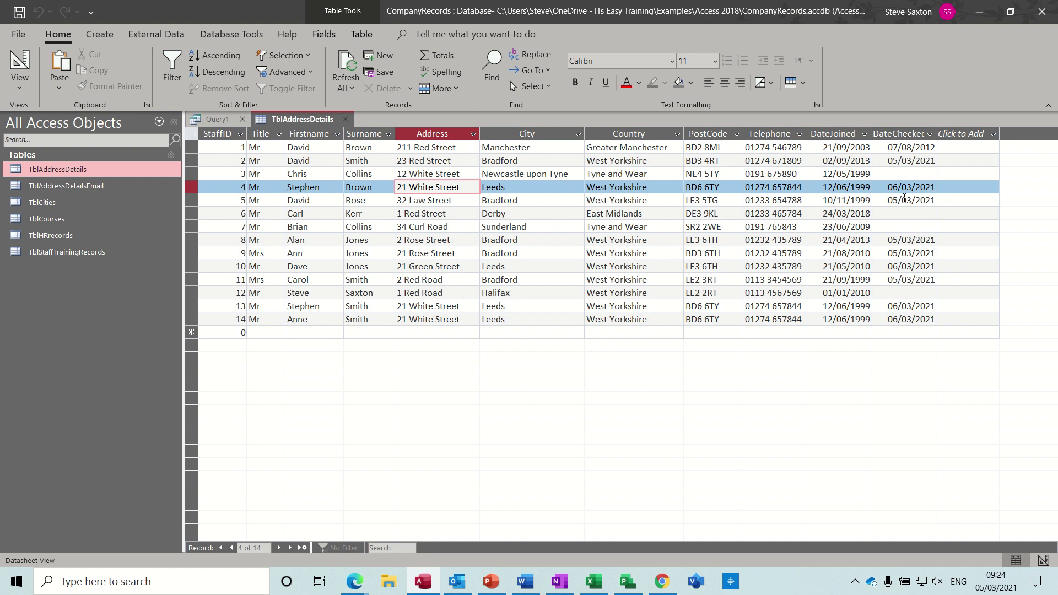
pyautogui.click(346, 119)
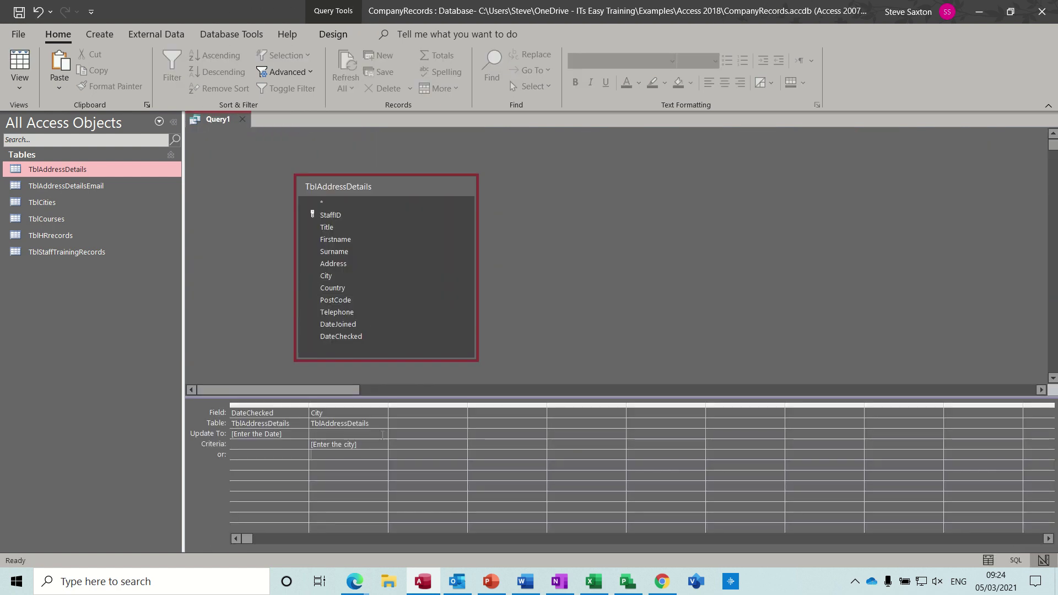
# - Save the query as QryDateCheckedUpdate and close it
pyautogui.click(19, 12)
pyautogui.write('Qry')
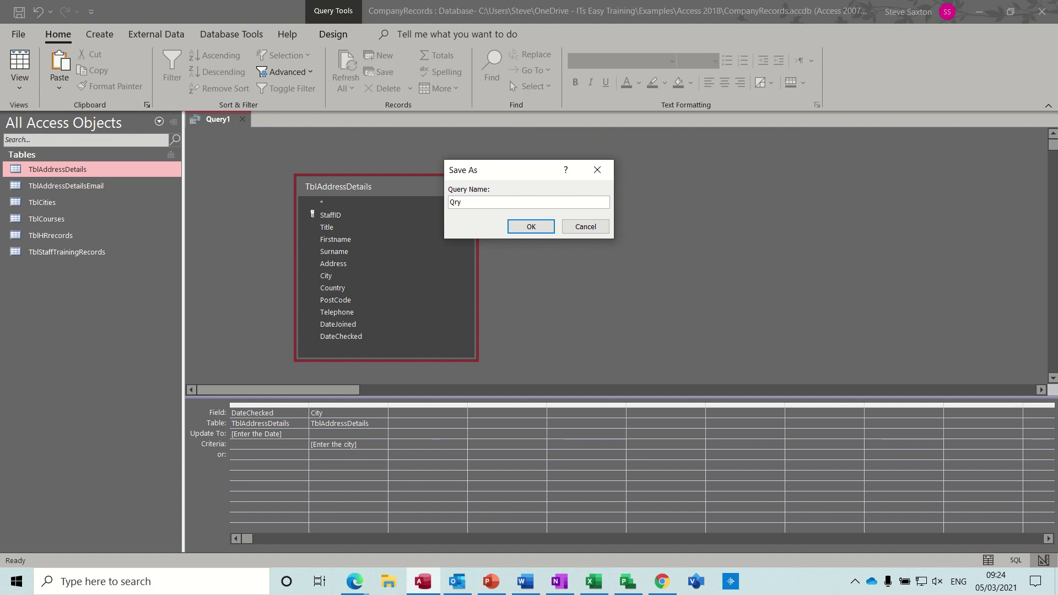
pyautogui.write('DateCheckedUpdate')
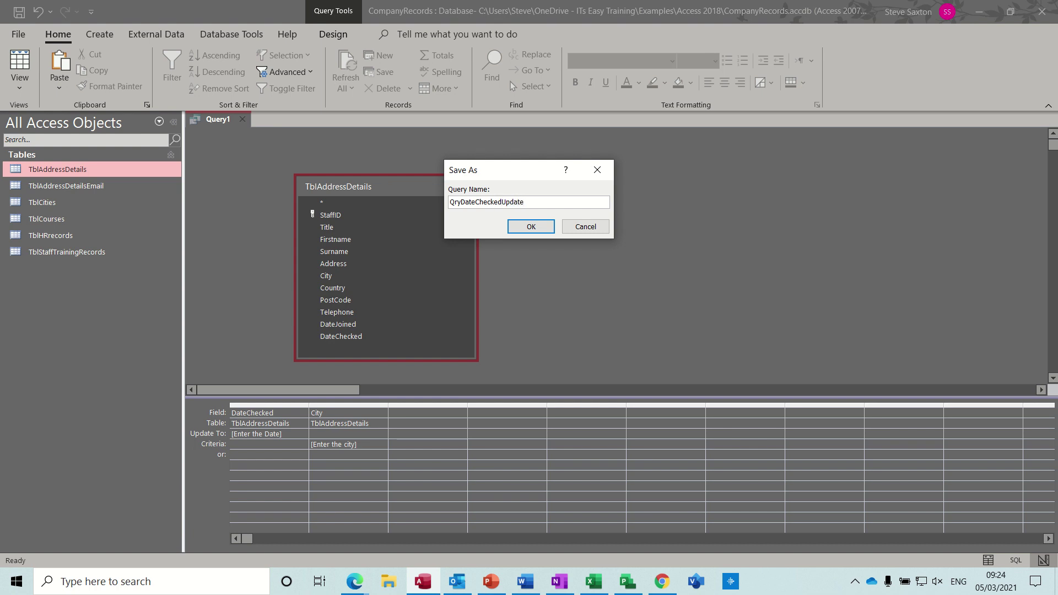
pyautogui.click(524, 228)
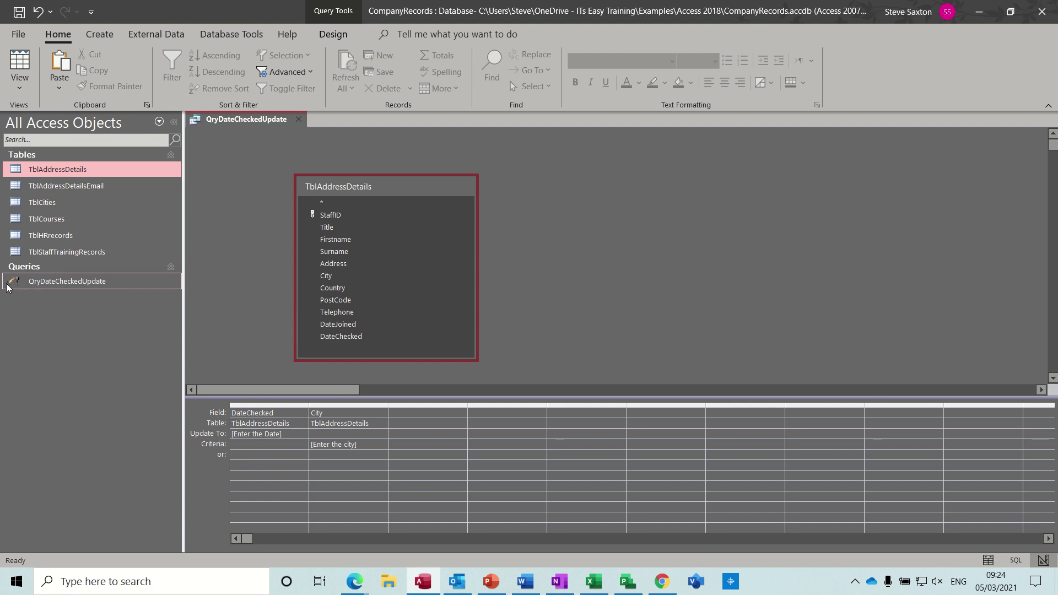
pyautogui.click(298, 119)
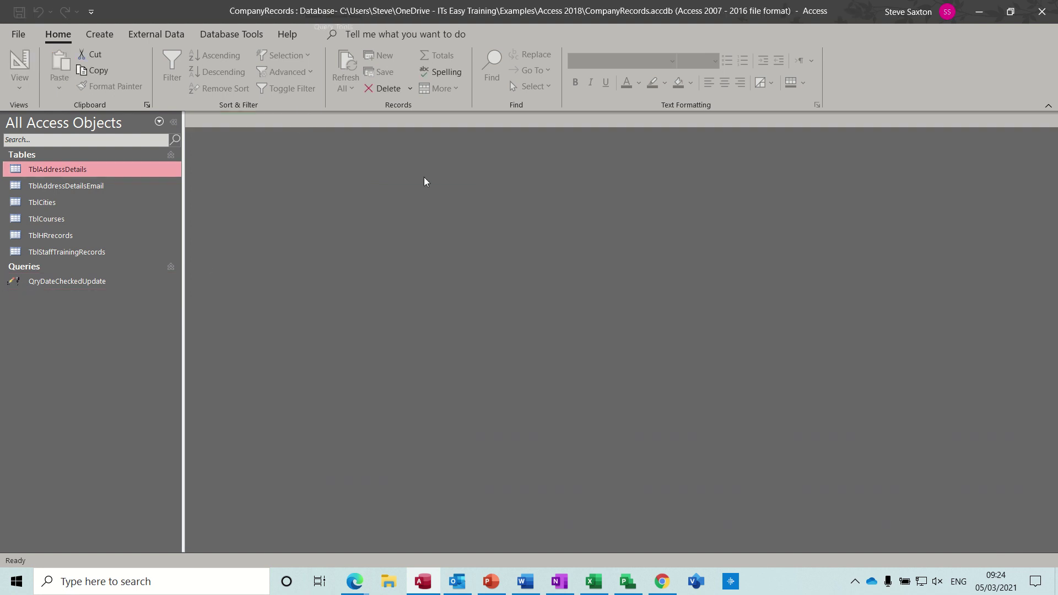
pyautogui.doubleClick(74, 282)
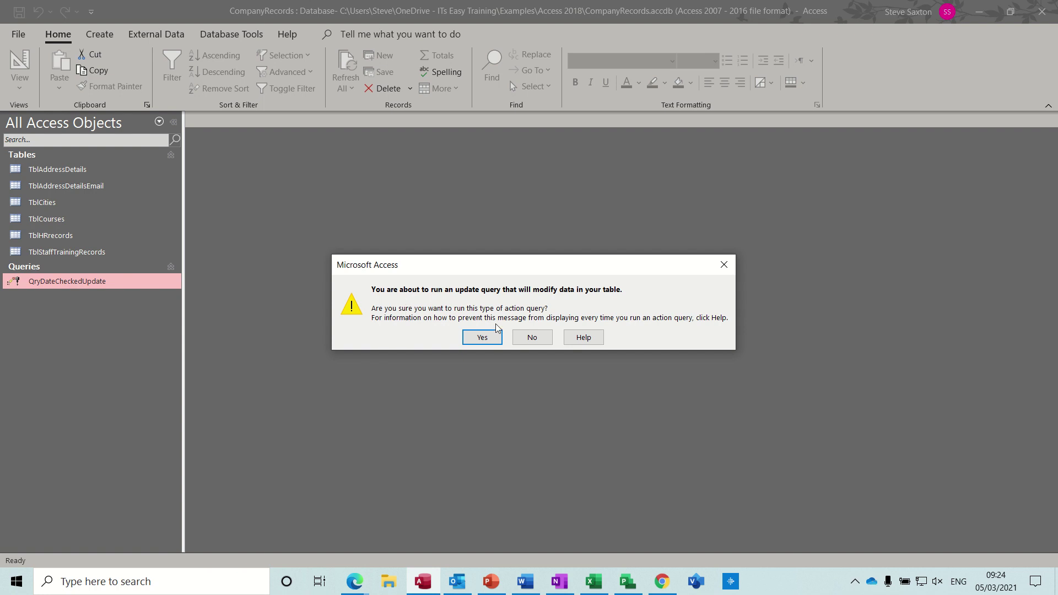
pyautogui.click(486, 337)
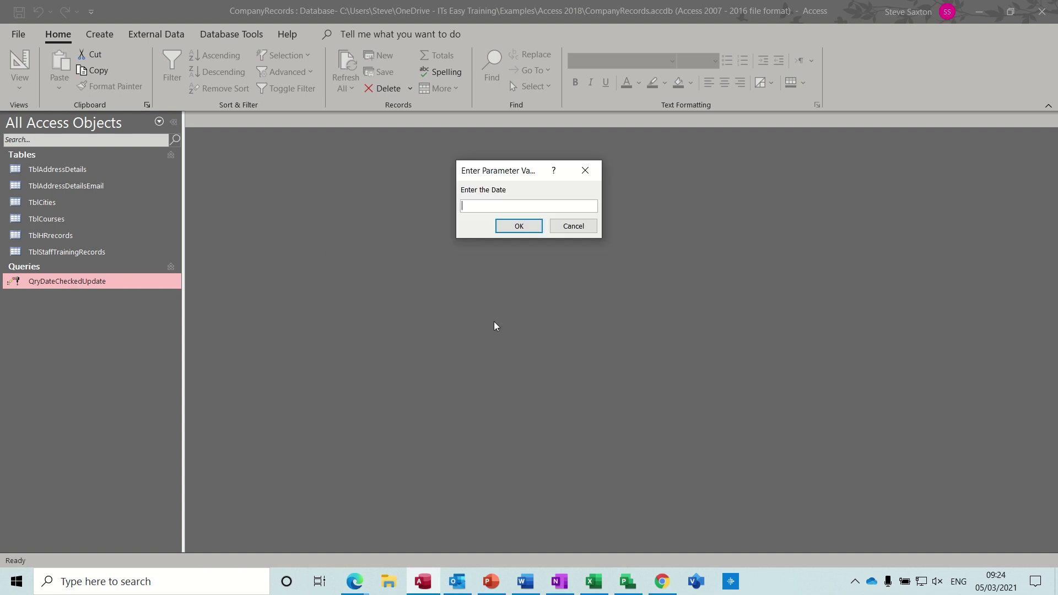
pyautogui.click(574, 230)
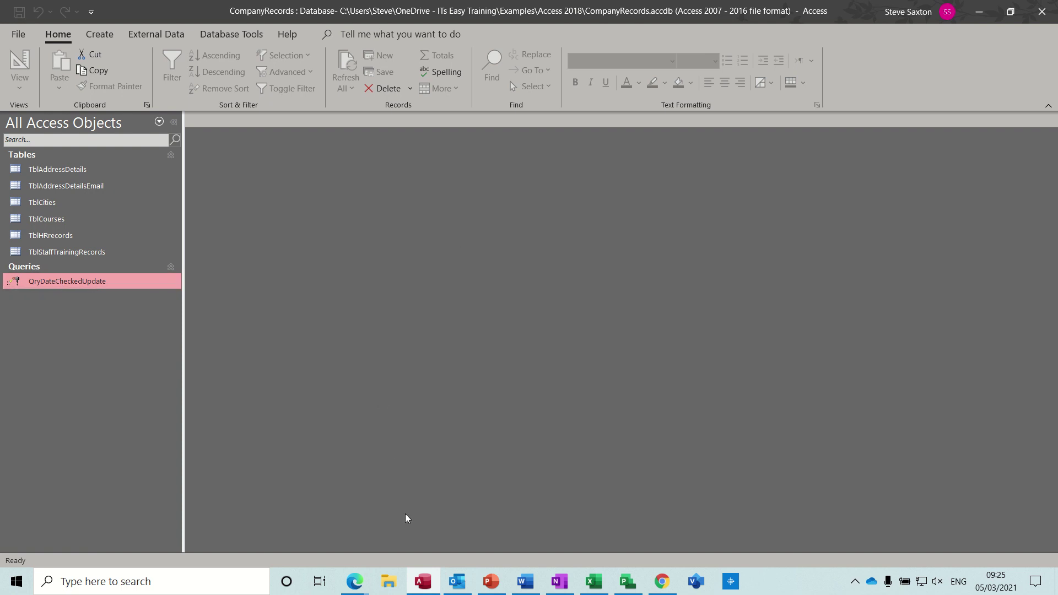
# - Open DBAmacLtdDS-Admin from Recent databases and display the TblStaffDetails table
pyautogui.click(19, 38)
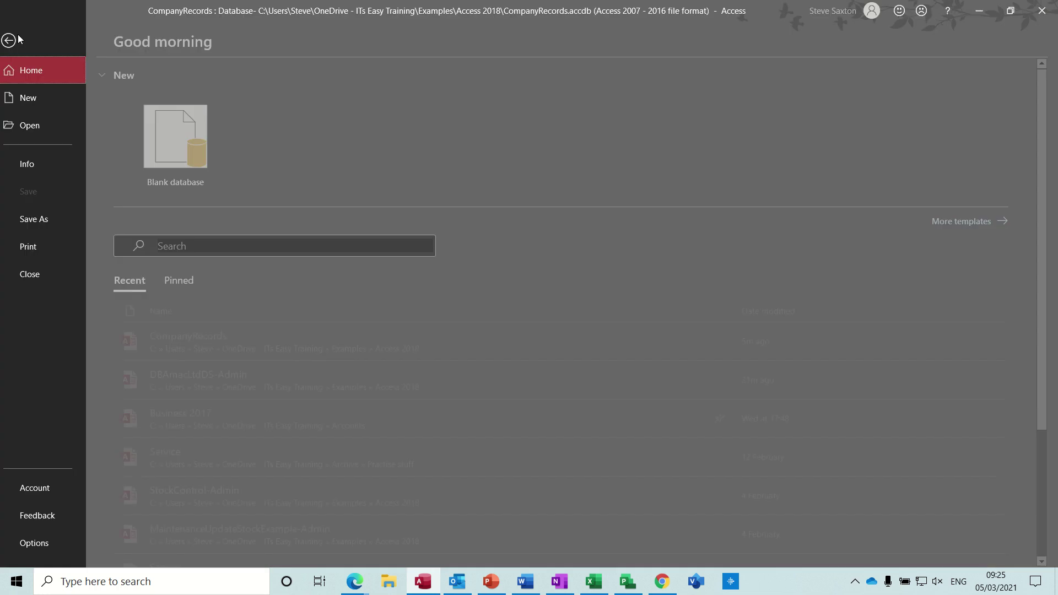
pyautogui.click(208, 380)
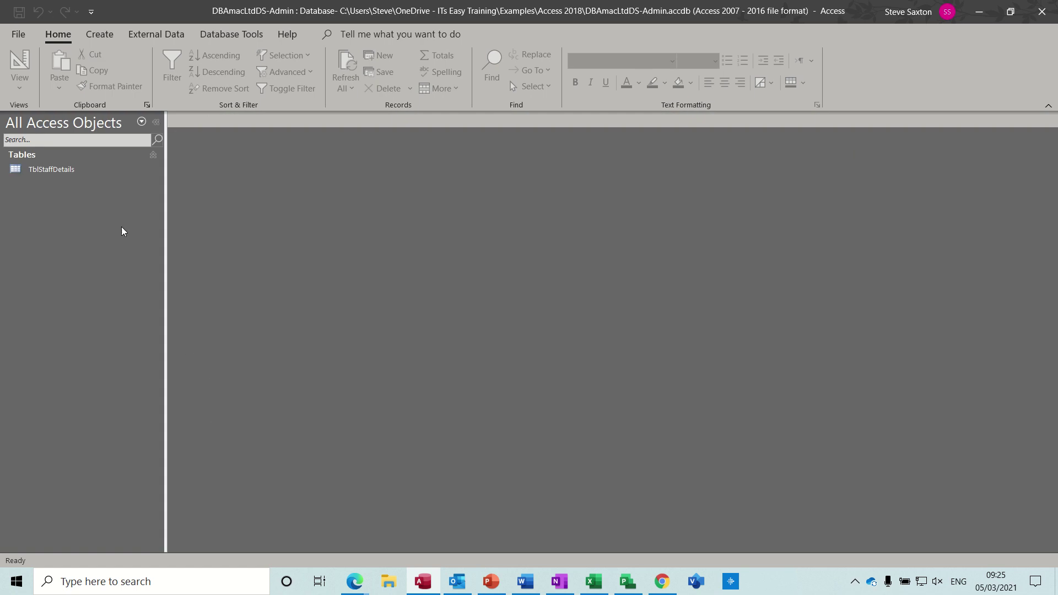
pyautogui.doubleClick(65, 169)
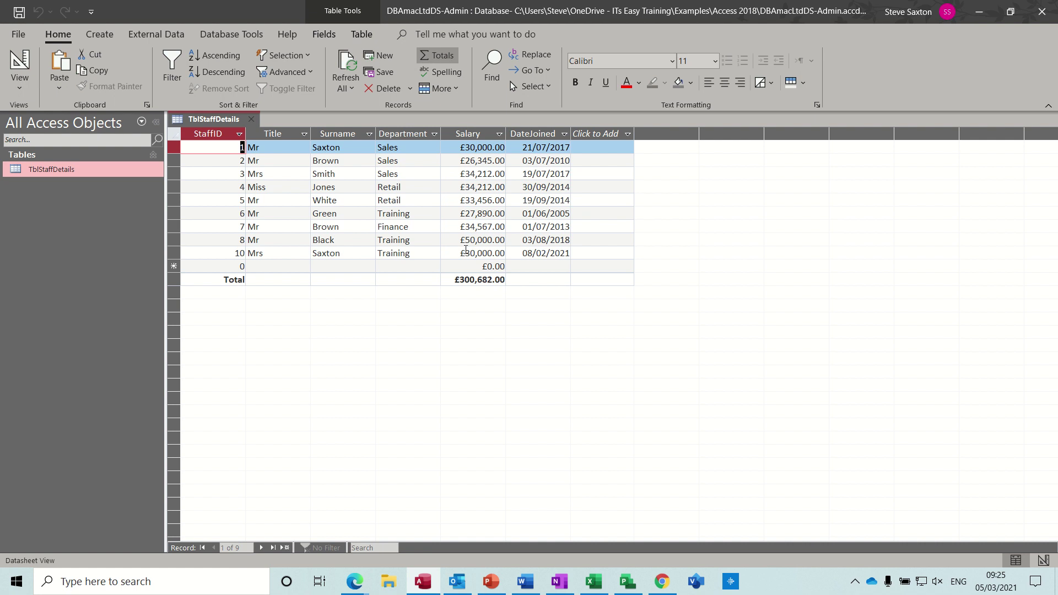
# - Close the staff table and build a design query on TblStaffDetails with Salary first
pyautogui.click(253, 122)
pyautogui.click(104, 36)
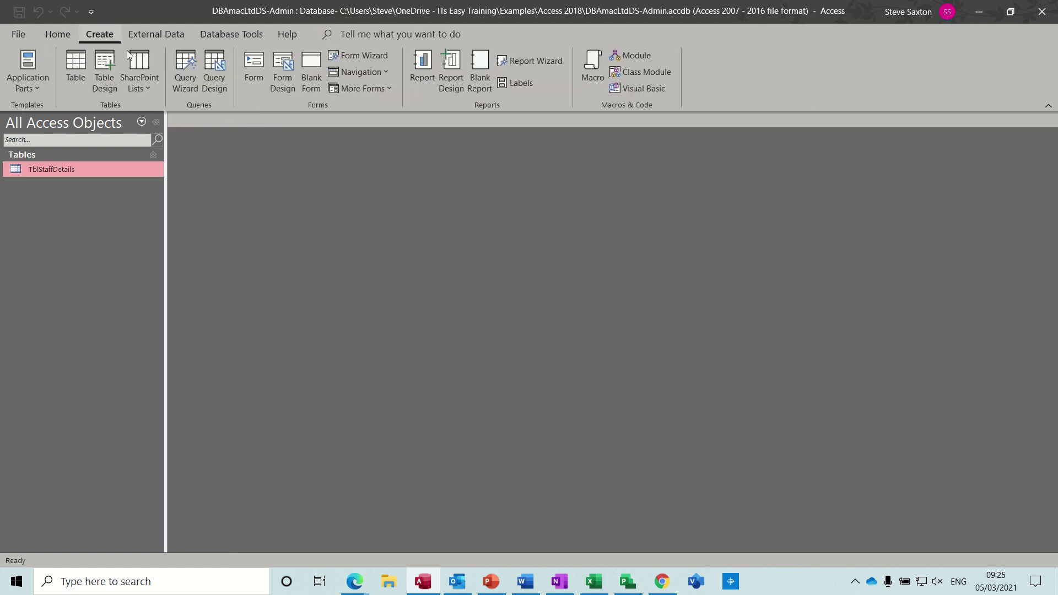
pyautogui.click(213, 66)
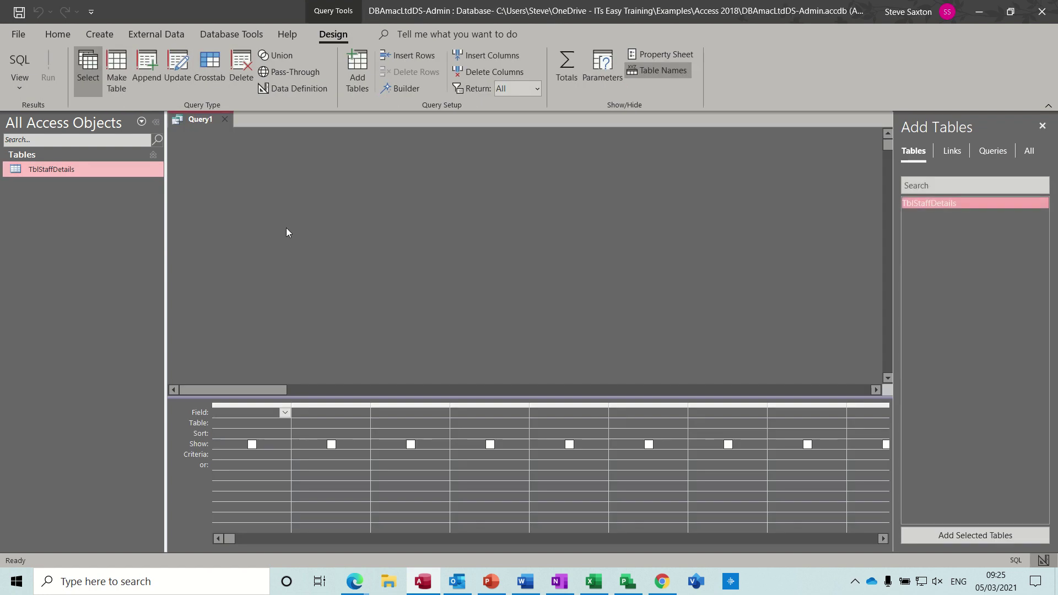
pyautogui.moveTo(101, 169); pyautogui.dragTo(300, 226)
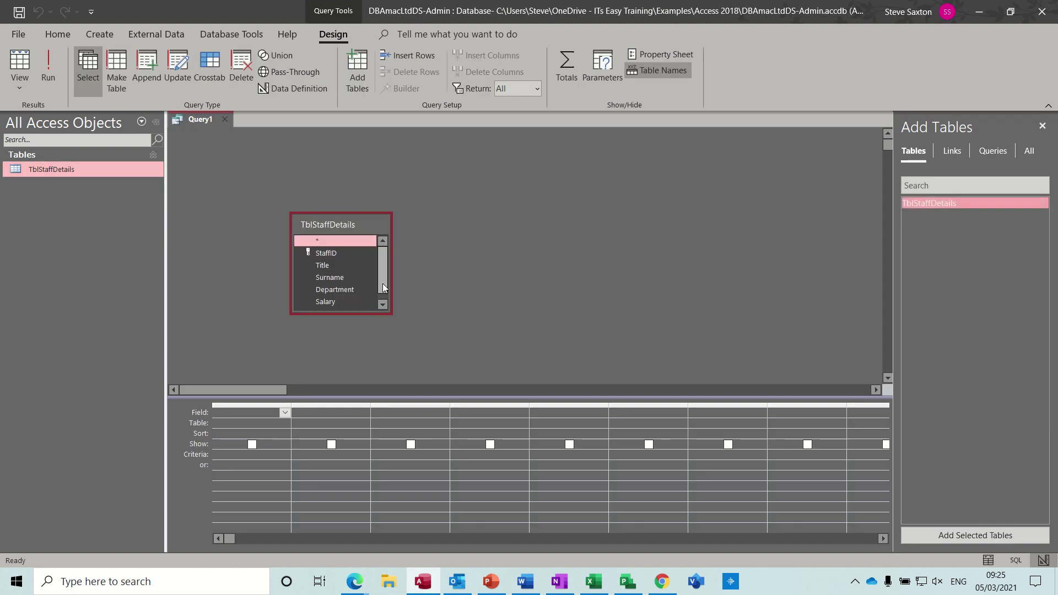
pyautogui.click(383, 305)
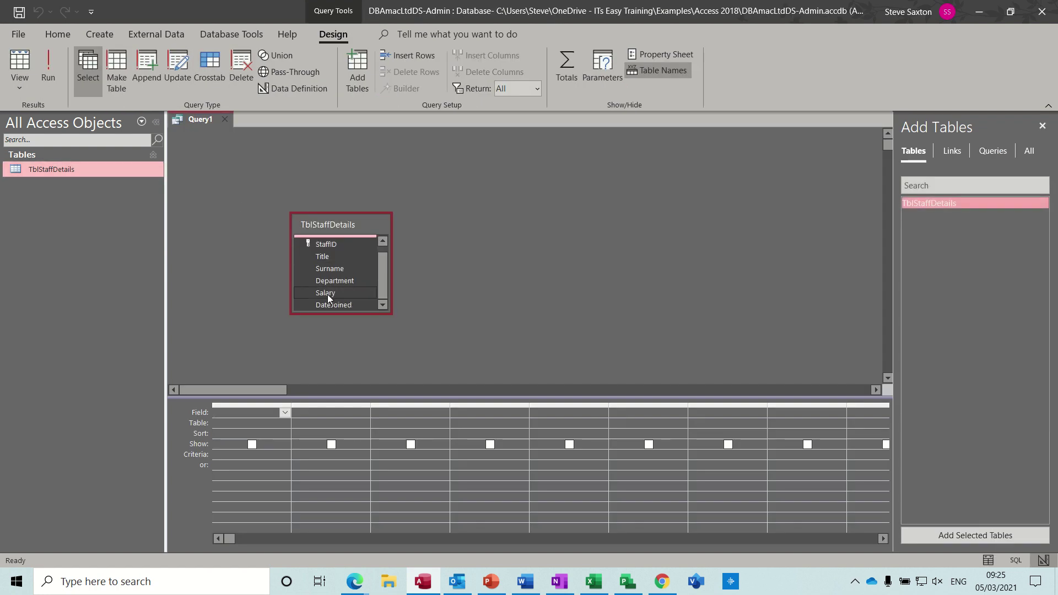
pyautogui.moveTo(328, 294); pyautogui.dragTo(249, 412)
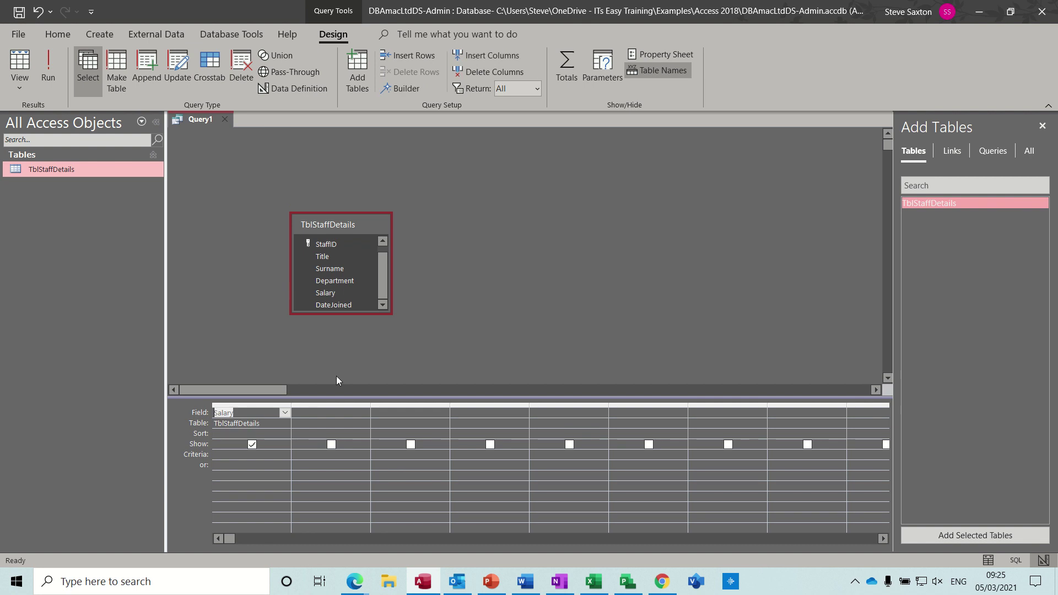
# - Make it an update query and set Salary's Update To to [salary]*1.1
pyautogui.click(177, 64)
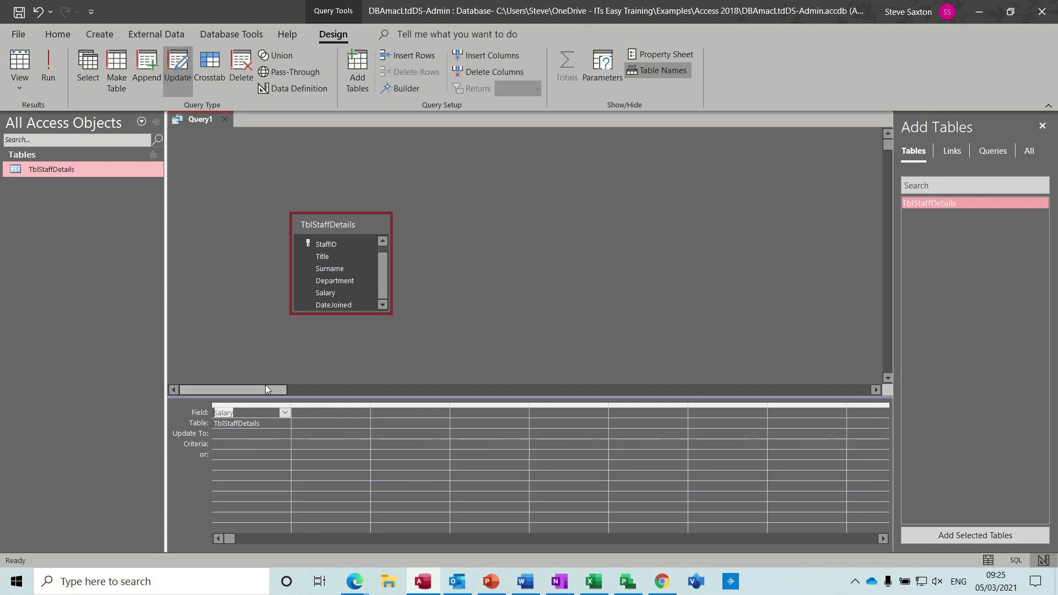
pyautogui.click(258, 438)
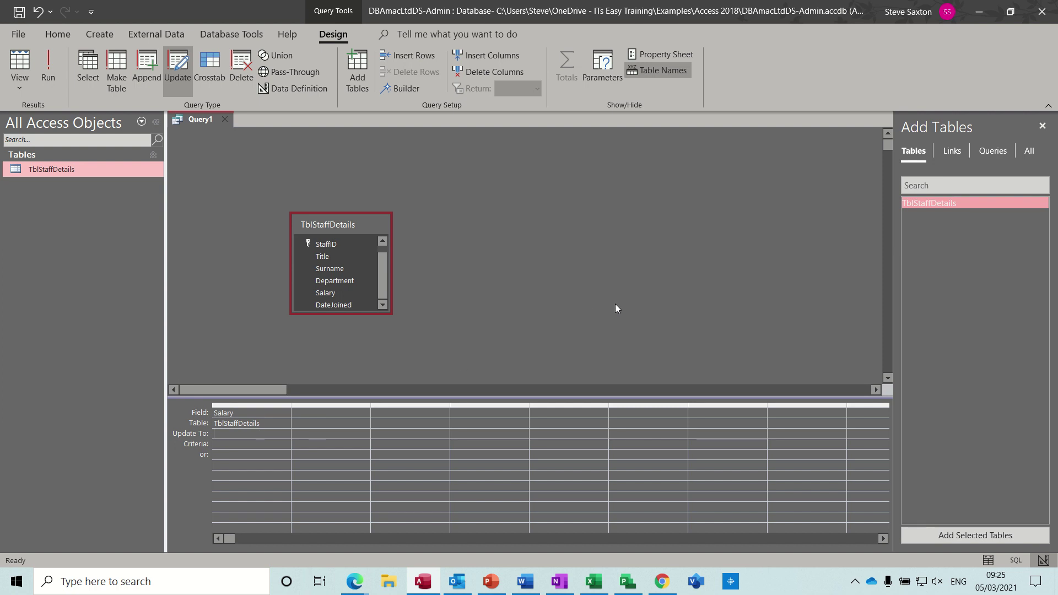
pyautogui.doubleClick(72, 172)
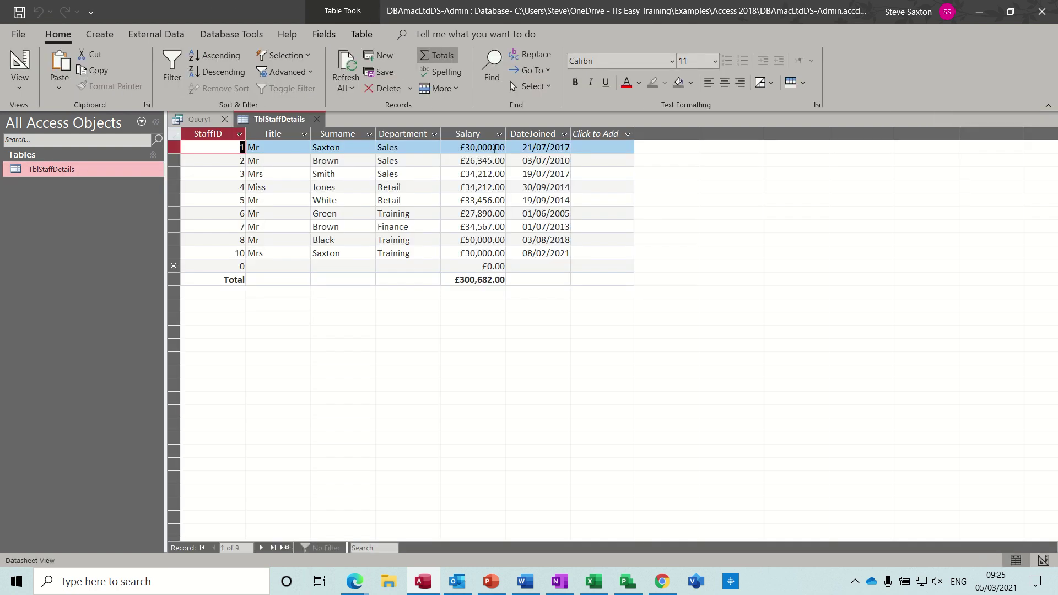
pyautogui.click(317, 119)
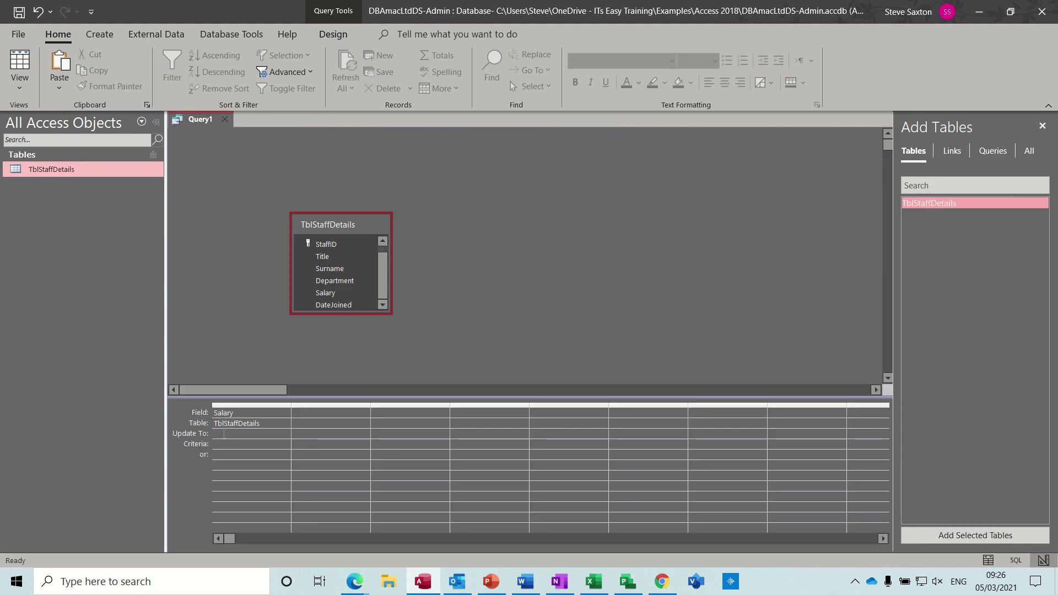
pyautogui.write('[salary]')
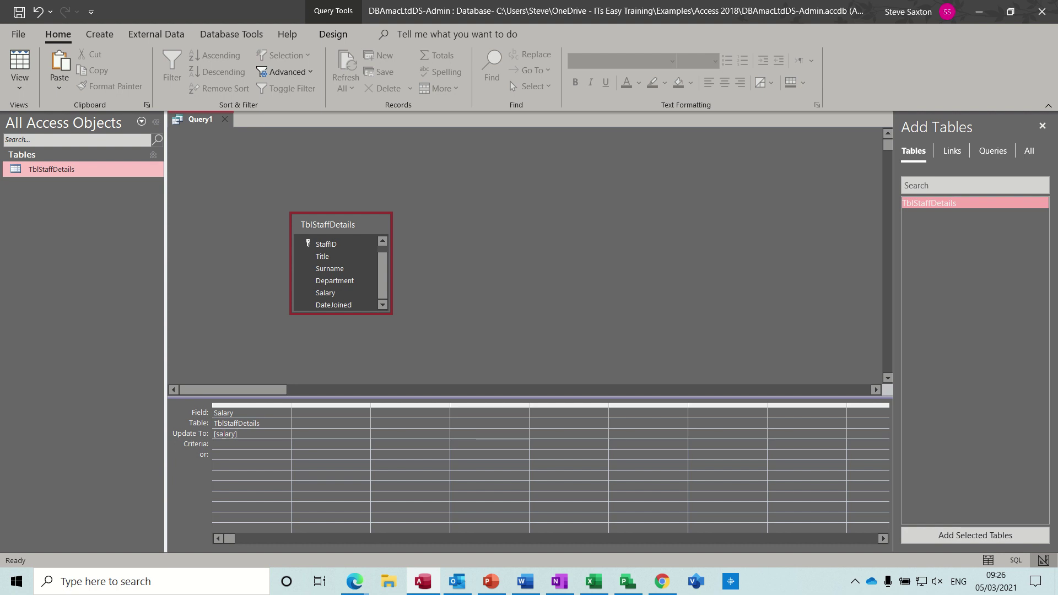
pyautogui.write('*1.1')
# - Run the salary update on all 9 rows and check the raised salaries in TblStaffDetails
pyautogui.click(323, 37)
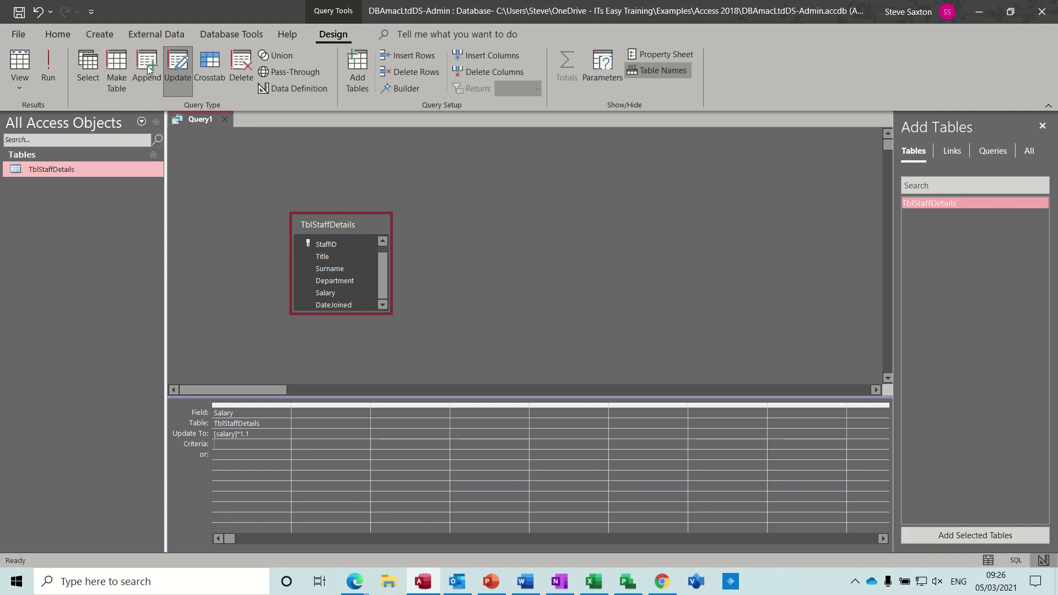
pyautogui.click(51, 68)
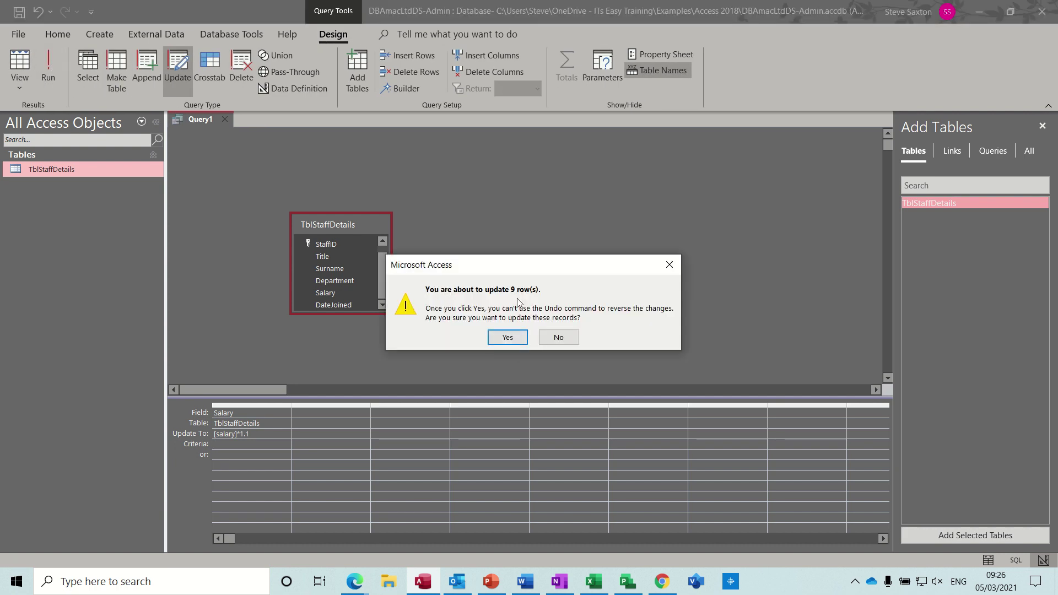
pyautogui.click(507, 336)
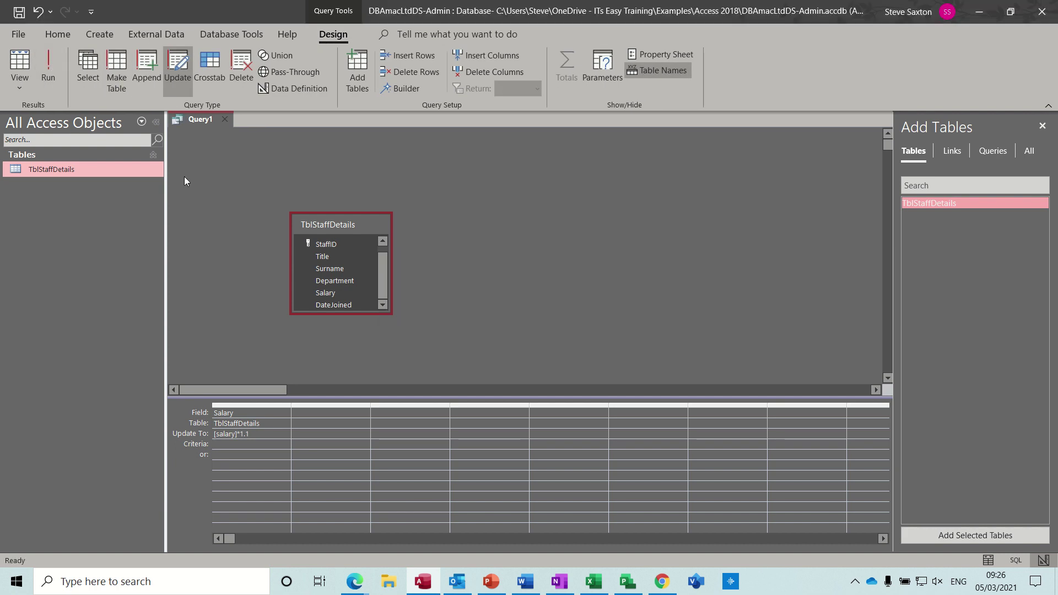
pyautogui.doubleClick(76, 170)
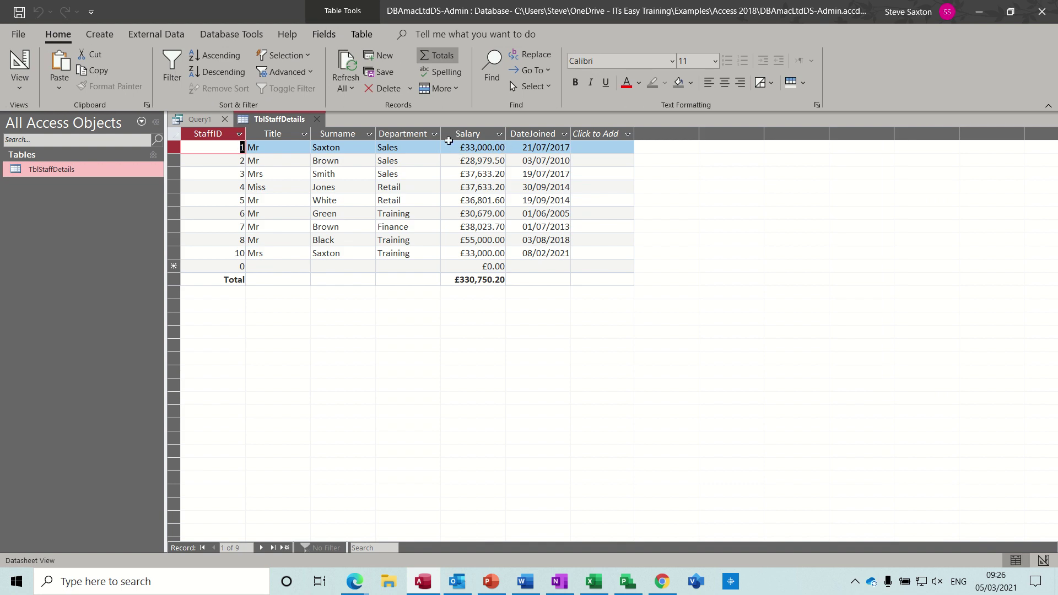
pyautogui.click(318, 119)
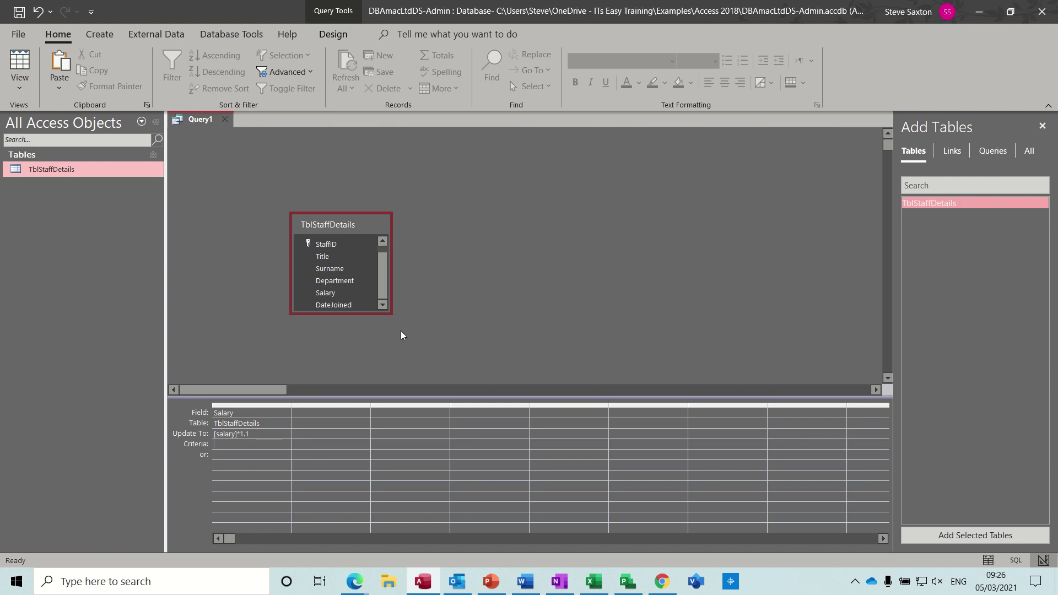
# - Run the update query to raise all 9 staff salaries by 10%, then check TblStaffDetails
pyautogui.click(328, 36)
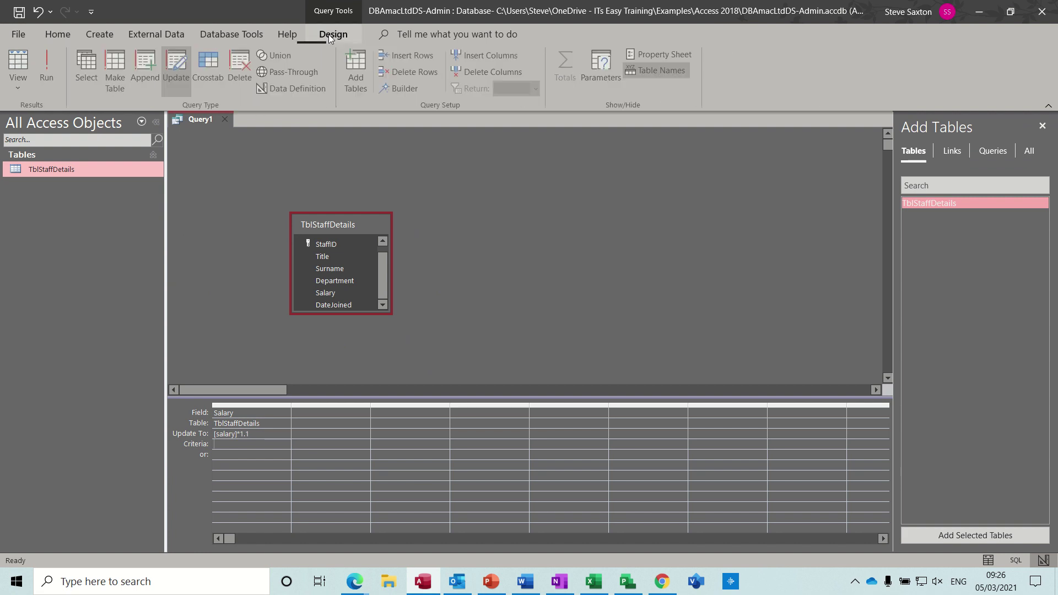
pyautogui.click(44, 58)
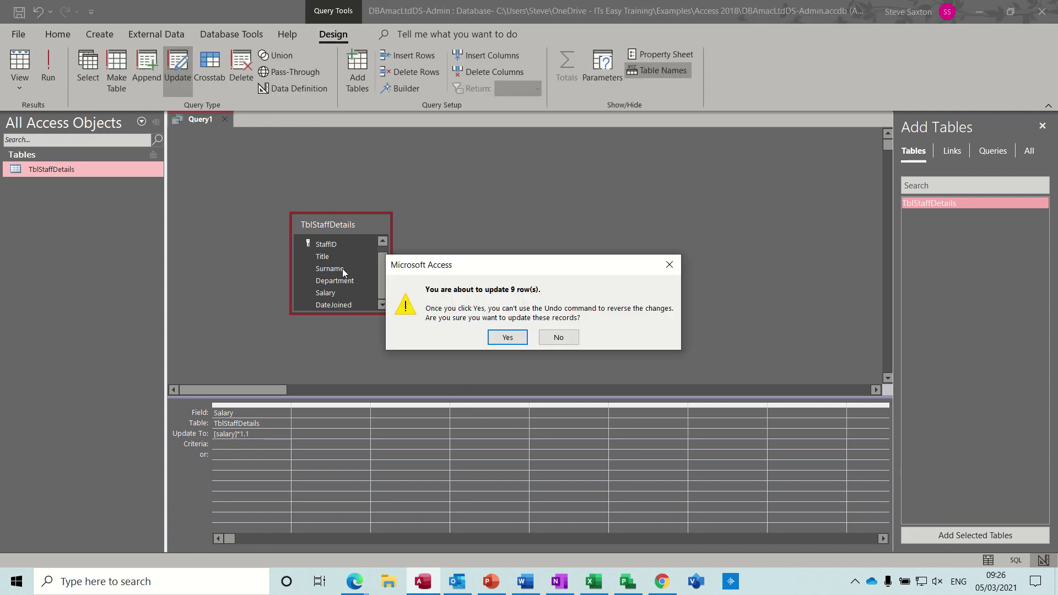
pyautogui.click(494, 338)
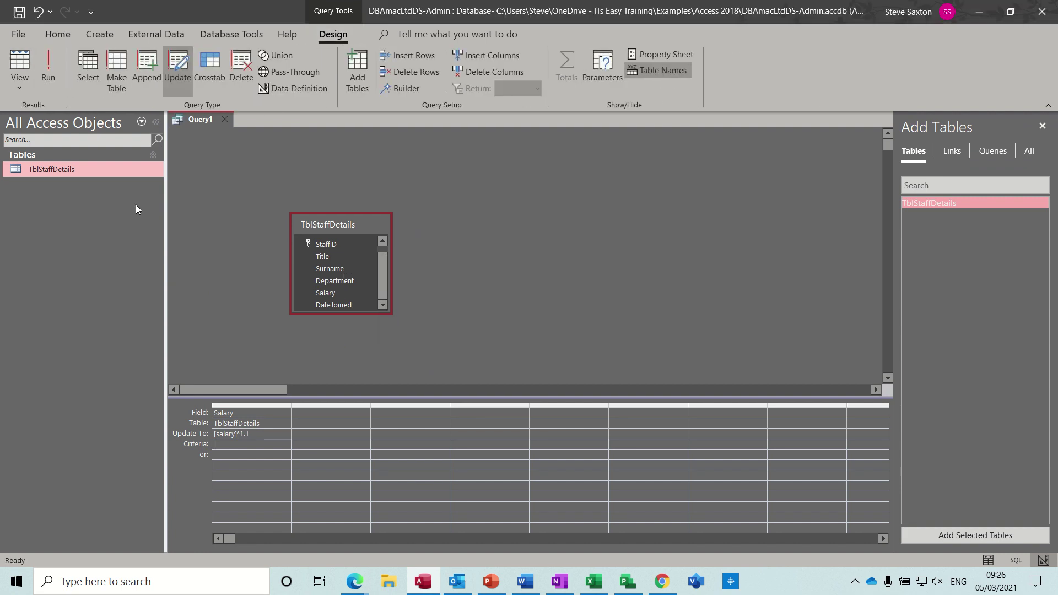
pyautogui.doubleClick(71, 173)
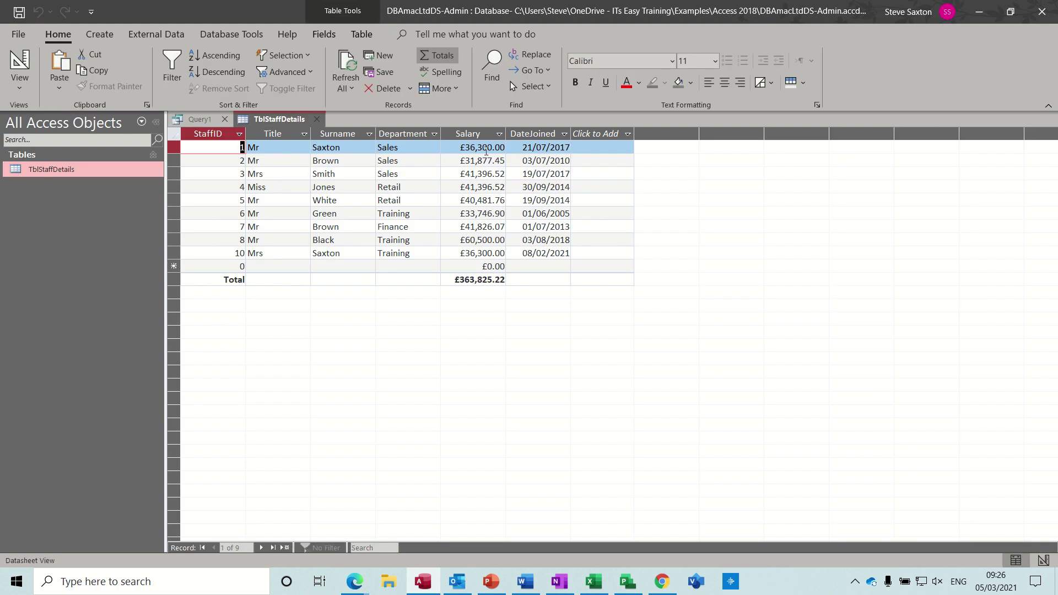
pyautogui.click(319, 120)
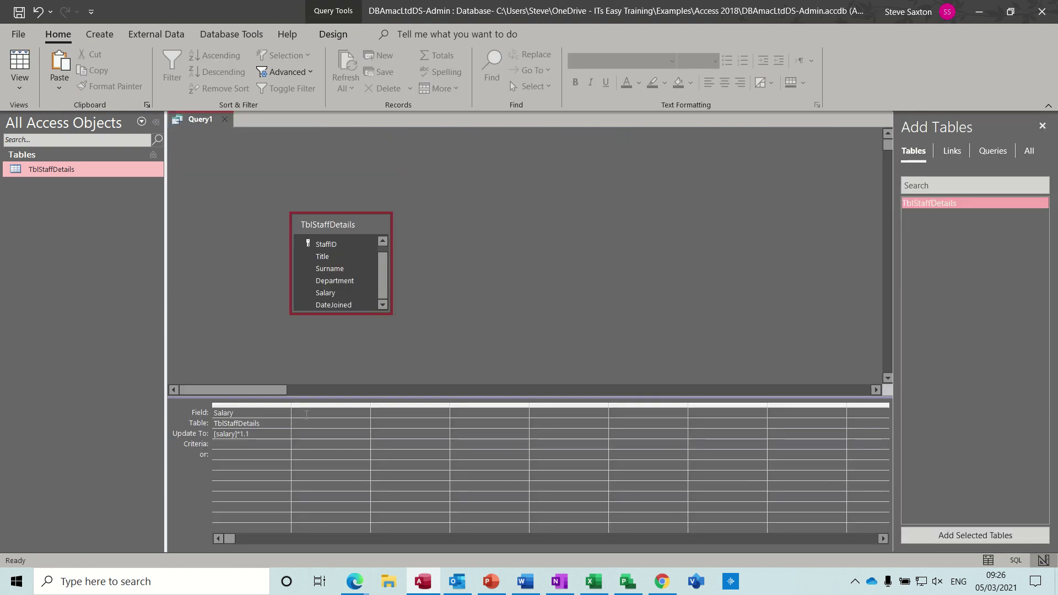
# - Add Department to the query grid with criteria [Enter Department]
pyautogui.doubleClick(349, 280)
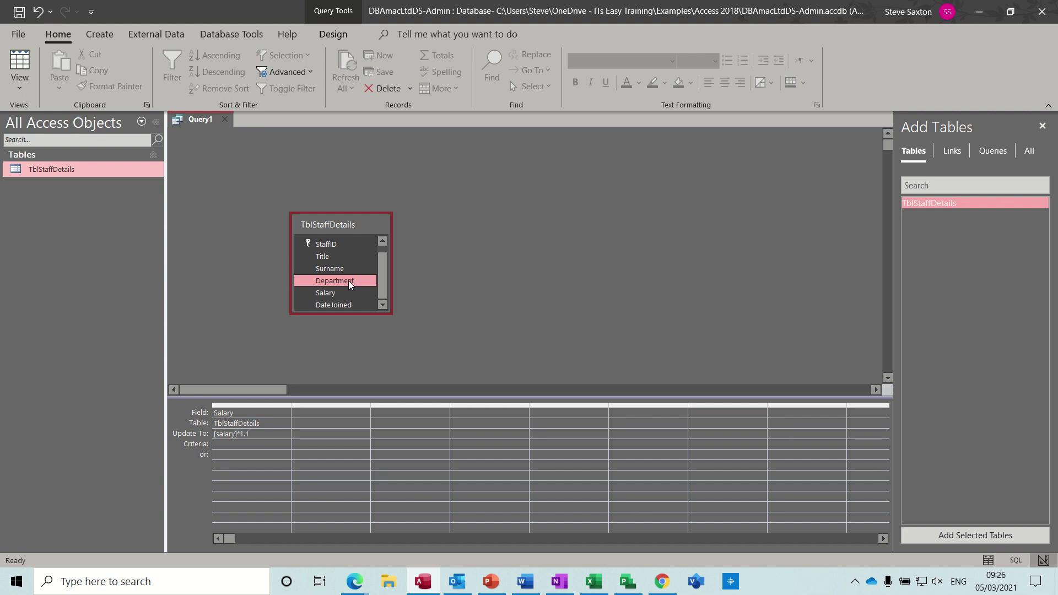
pyautogui.click(324, 444)
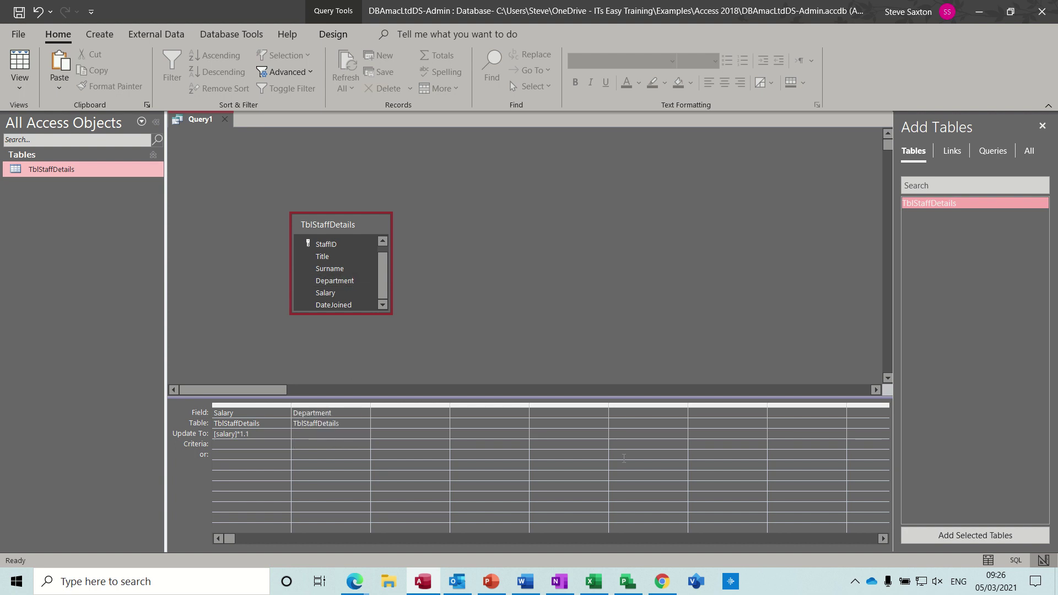
pyautogui.write('[Enter Department')
# - Run the query for department Training, updating 3 rows, and open TblStaffDetails to check
pyautogui.click(333, 35)
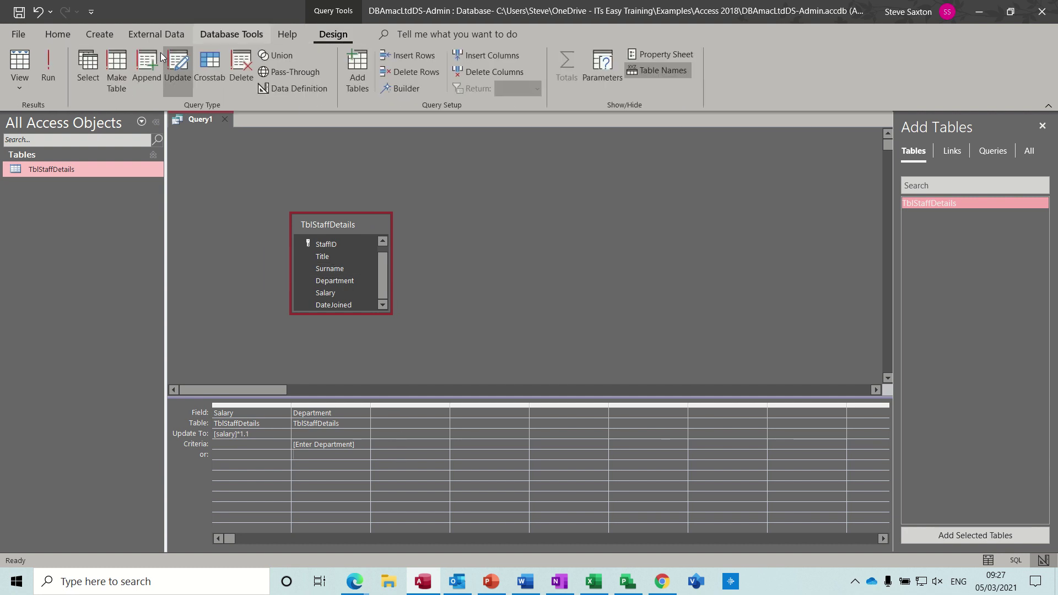
pyautogui.click(50, 65)
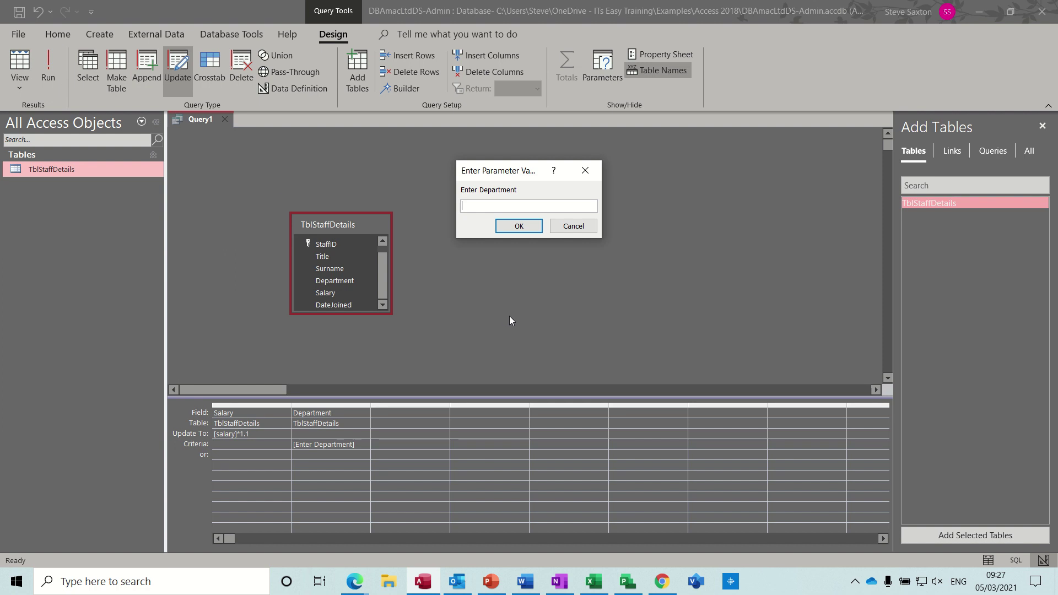
pyautogui.write('Training')
pyautogui.click(519, 226)
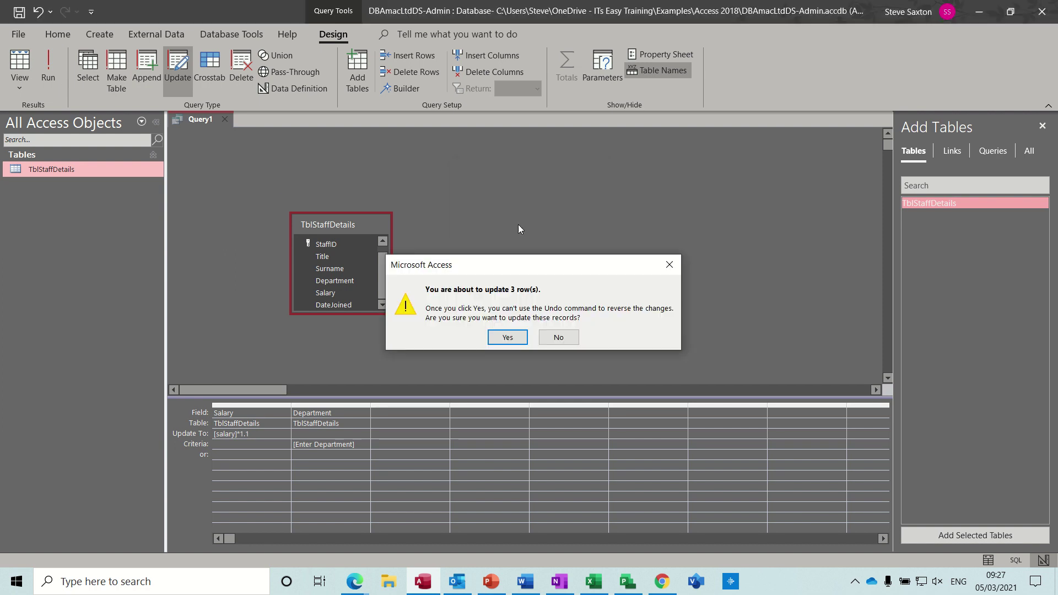
pyautogui.click(506, 338)
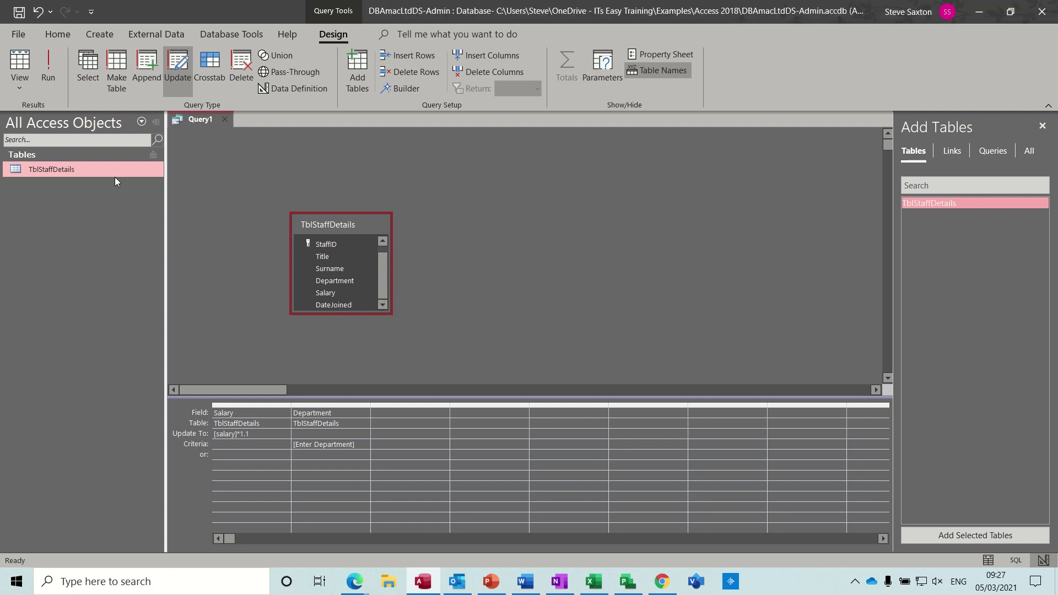
pyautogui.doubleClick(68, 170)
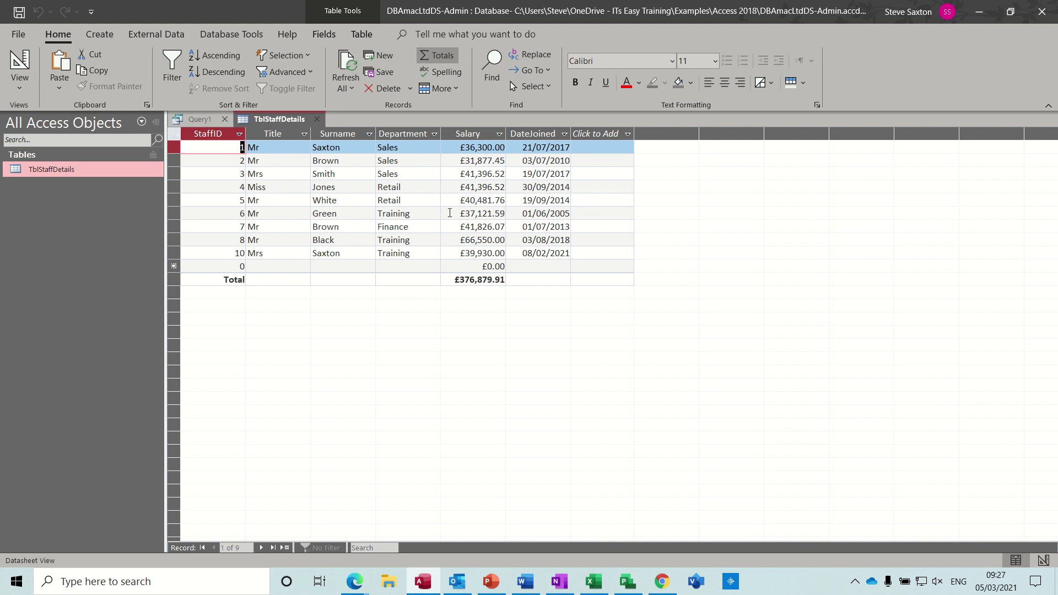
# - Rerun the parameter query for Training, updating 3 rows again, and verify salaries in TblStaffDetails
pyautogui.click(316, 119)
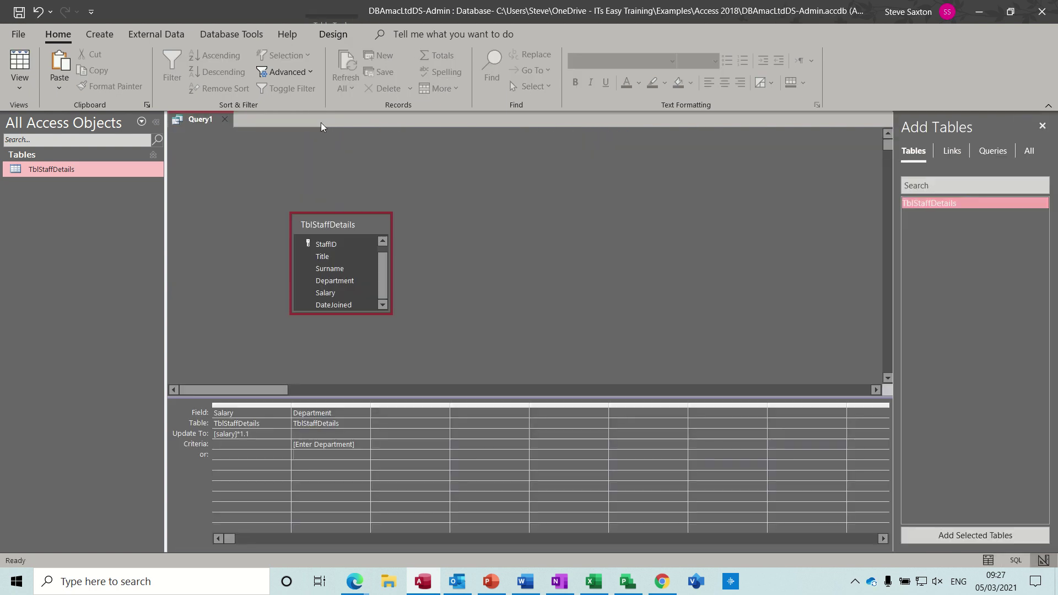
pyautogui.click(340, 35)
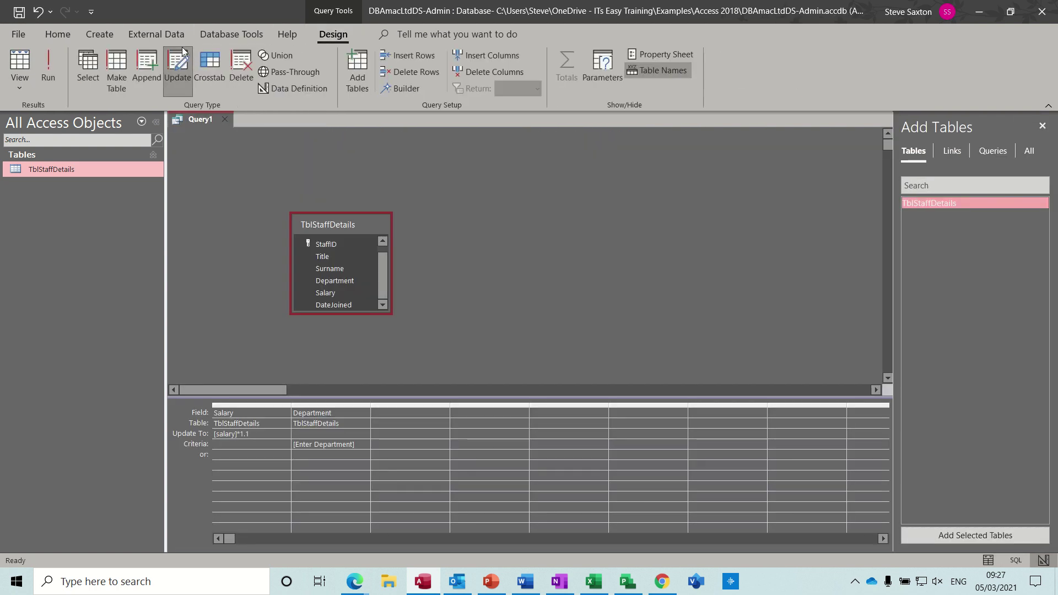
pyautogui.click(50, 59)
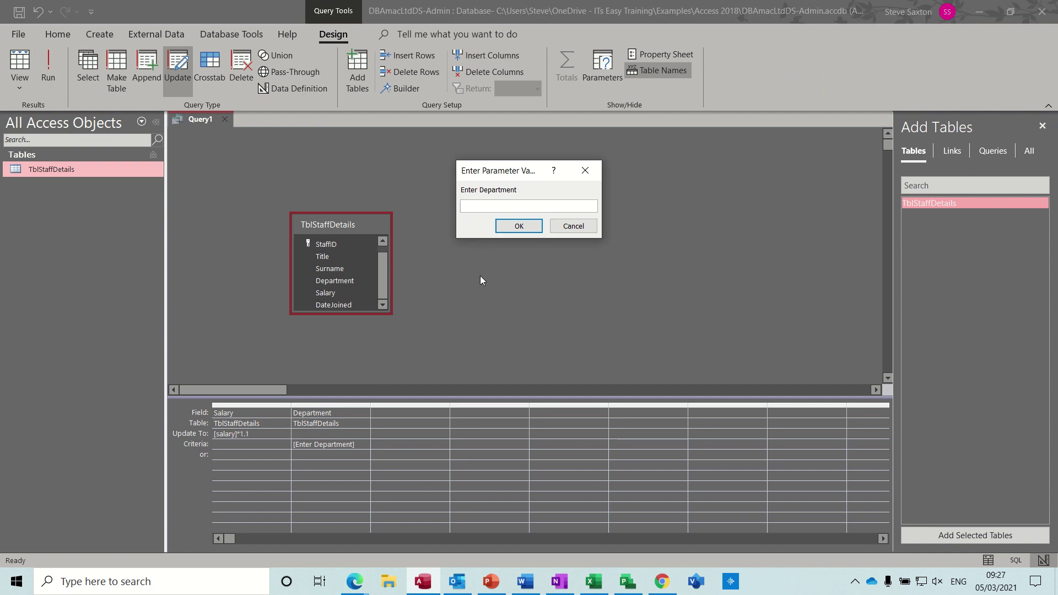
pyautogui.write('Training')
pyautogui.click(518, 226)
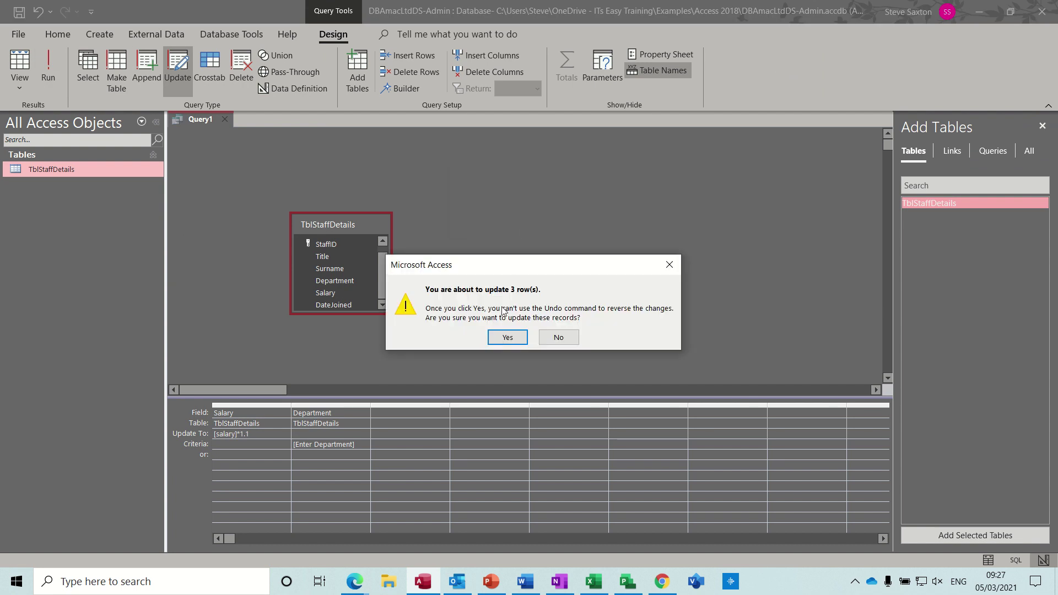
pyautogui.click(504, 338)
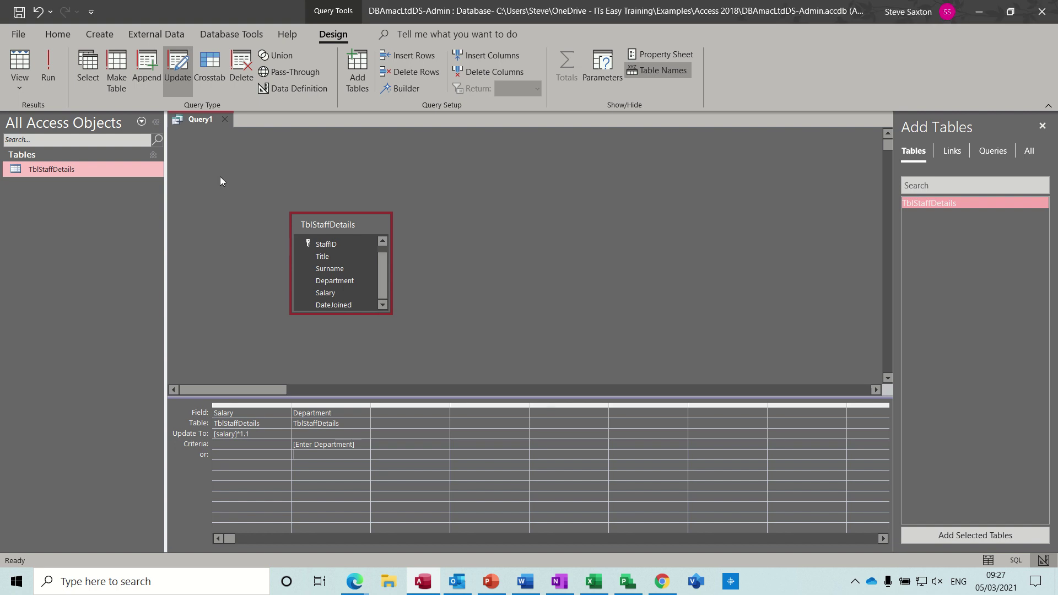
pyautogui.doubleClick(93, 175)
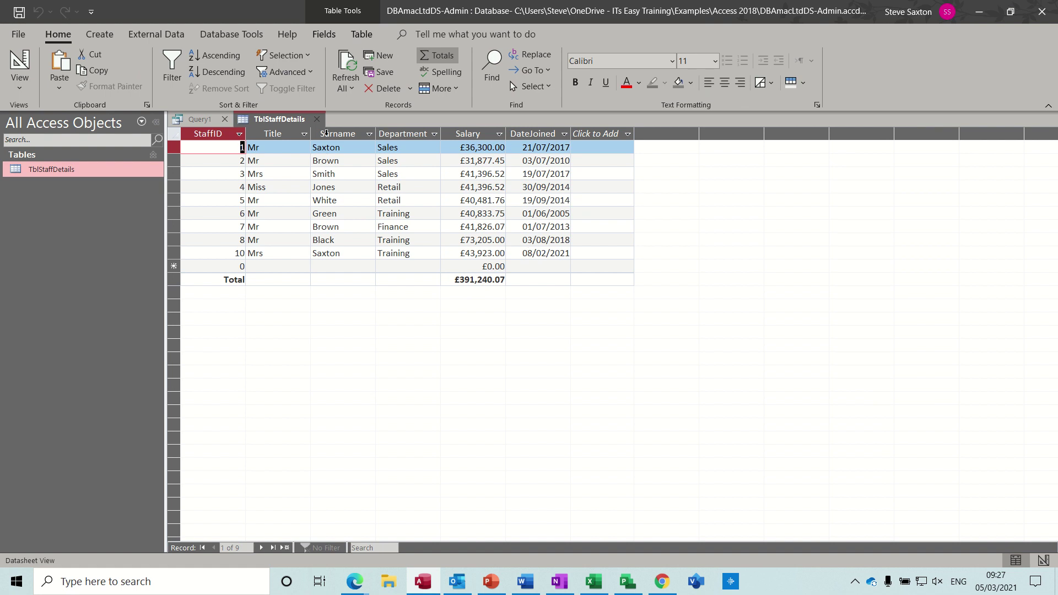
pyautogui.click(316, 119)
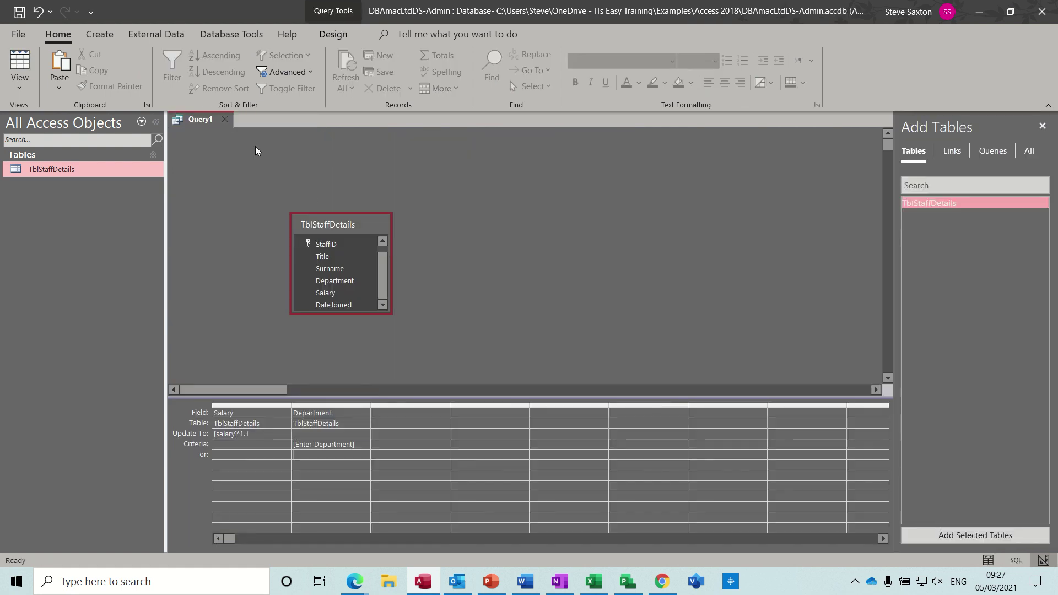
# - Save the query under the name QrySalaryUpdate and close its design window
pyautogui.click(19, 11)
pyautogui.write('QrySala')
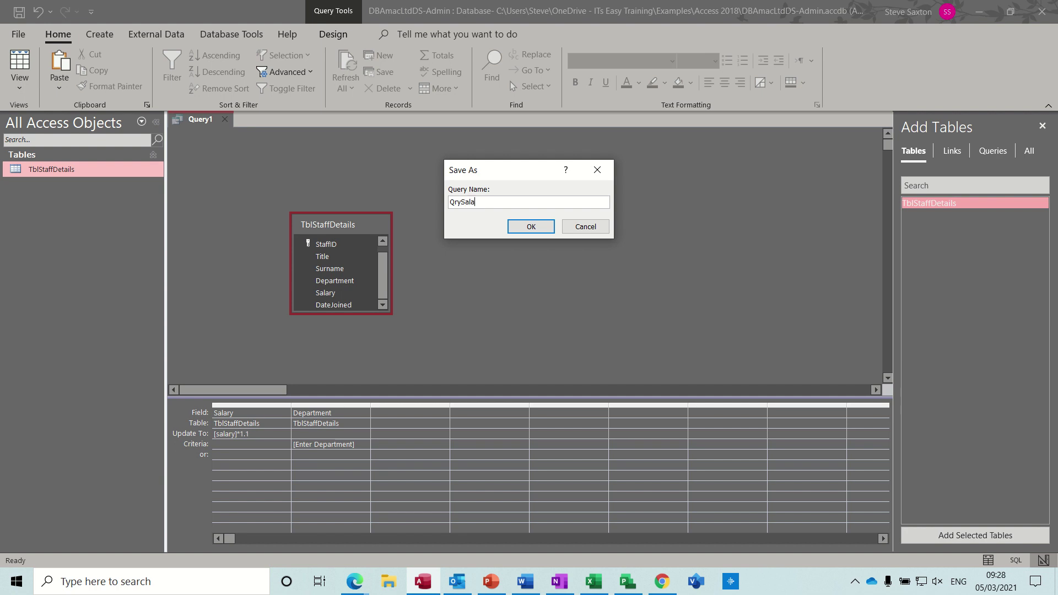
pyautogui.write('ryUpdate')
pyautogui.click(531, 226)
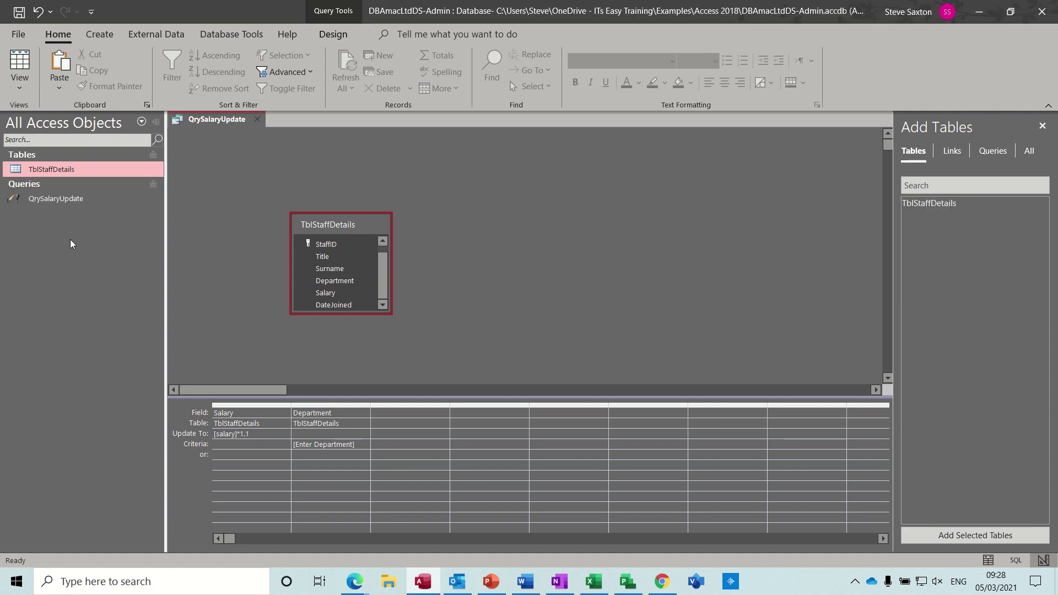
pyautogui.click(44, 203)
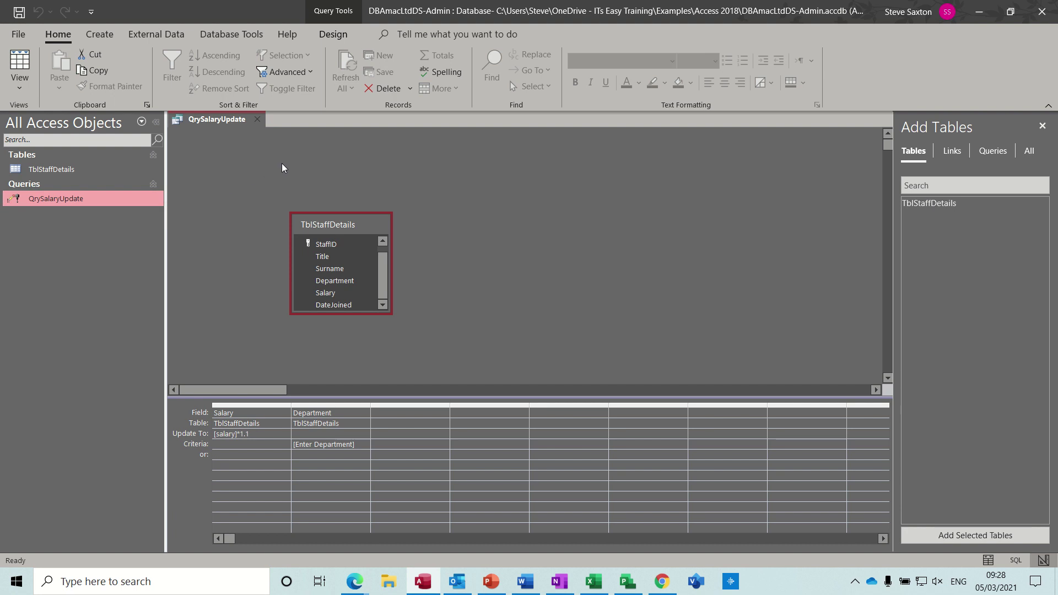
pyautogui.click(258, 121)
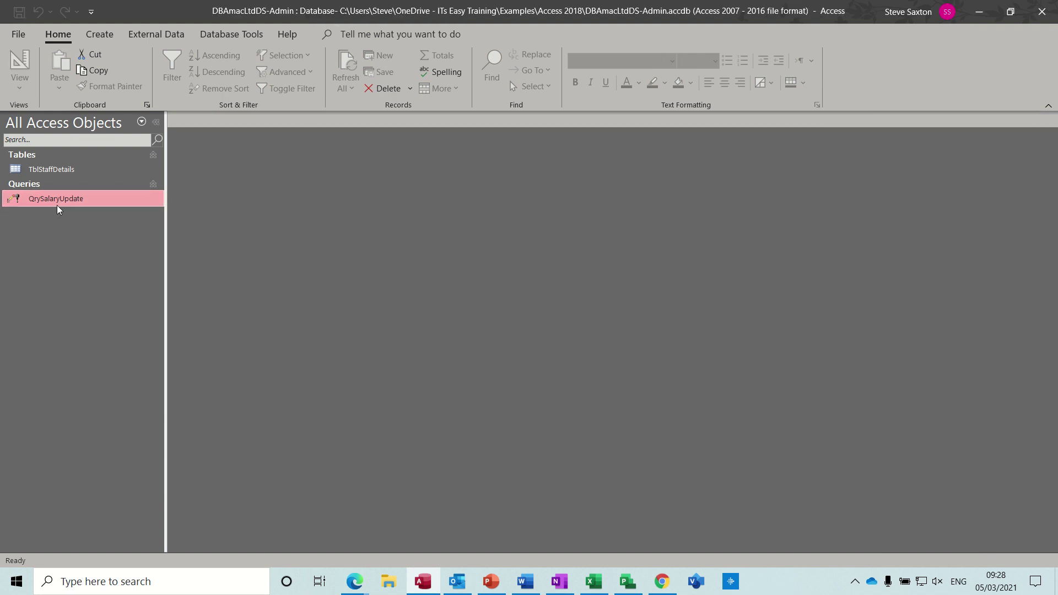